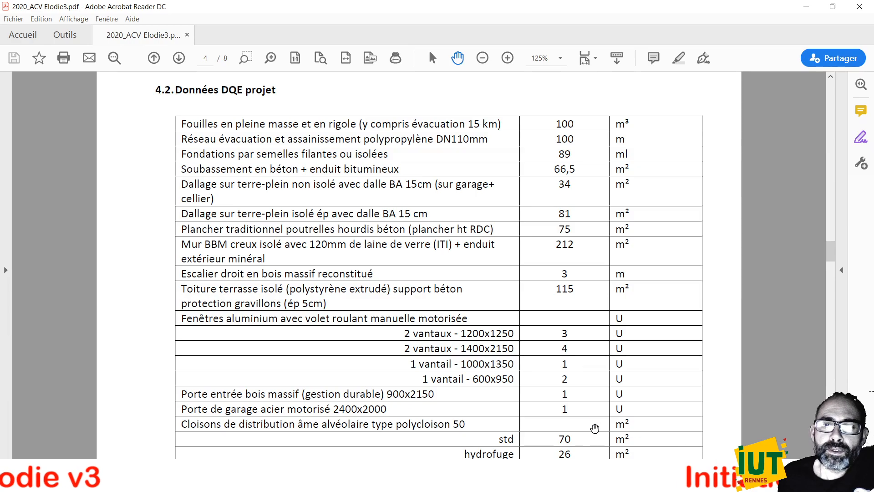
Review the project quantities under "4.2. Données DQE projet" in the PDF, through the sanitary equipment rows
scroll(595, 424, "down", 5)
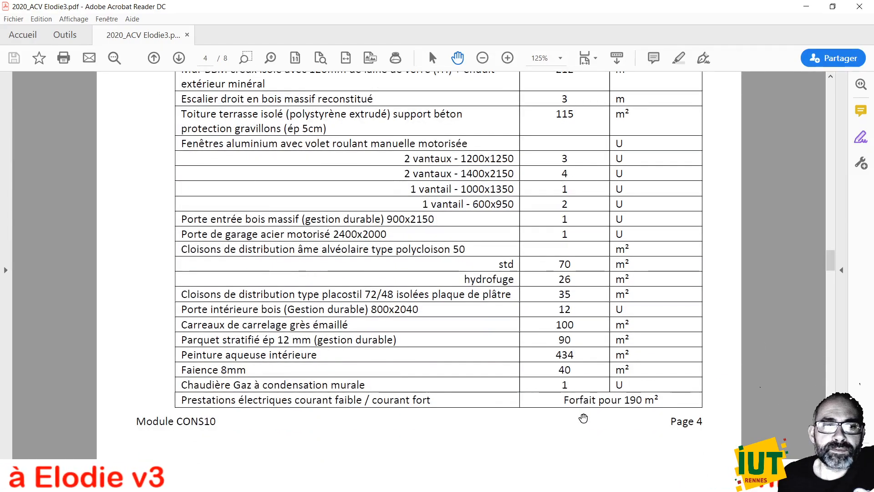
scroll(583, 417, "up", 3)
scroll(583, 417, "down", 7)
scroll(584, 417, "down", 4)
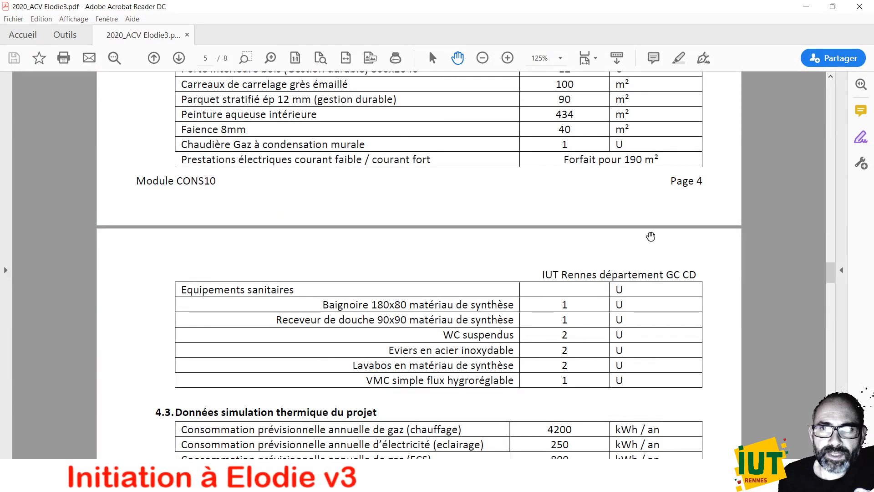
Switch to Elodie and expand "Produits de construction et équipements" to review its construction lots
left_click(806, 7)
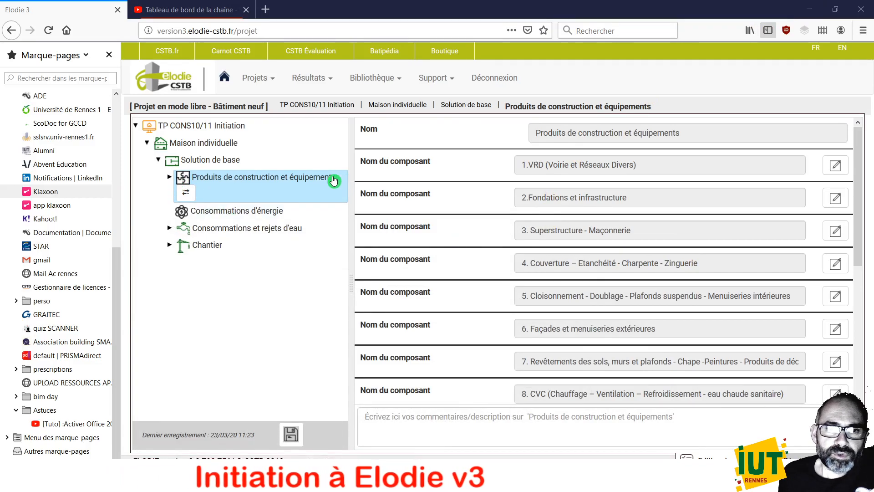
left_click(177, 178)
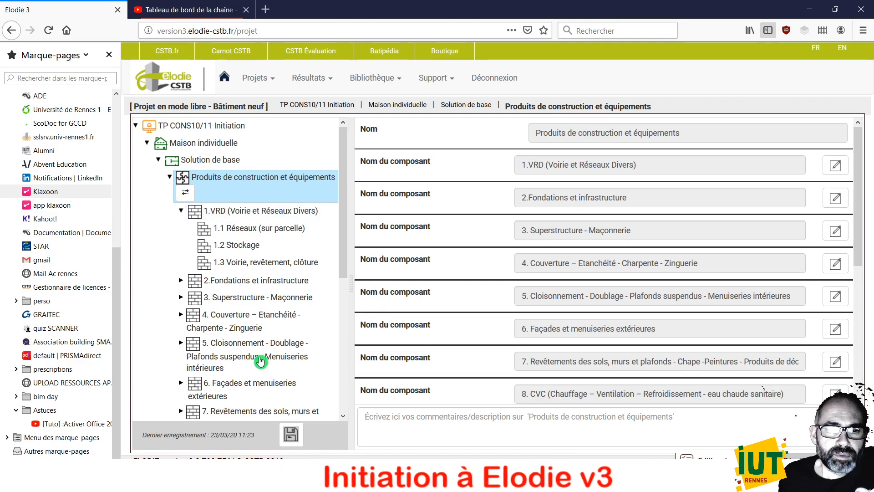
scroll(261, 361, "down", 5)
scroll(272, 355, "up", 2)
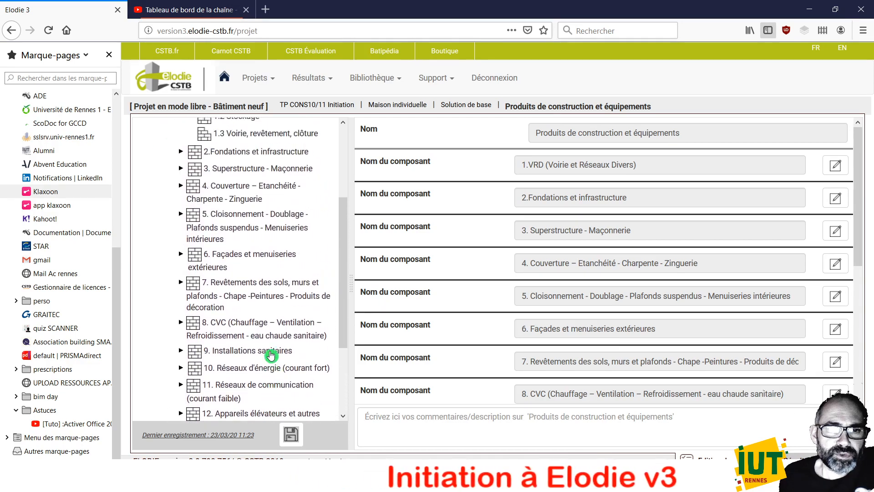
scroll(272, 356, "up", 3)
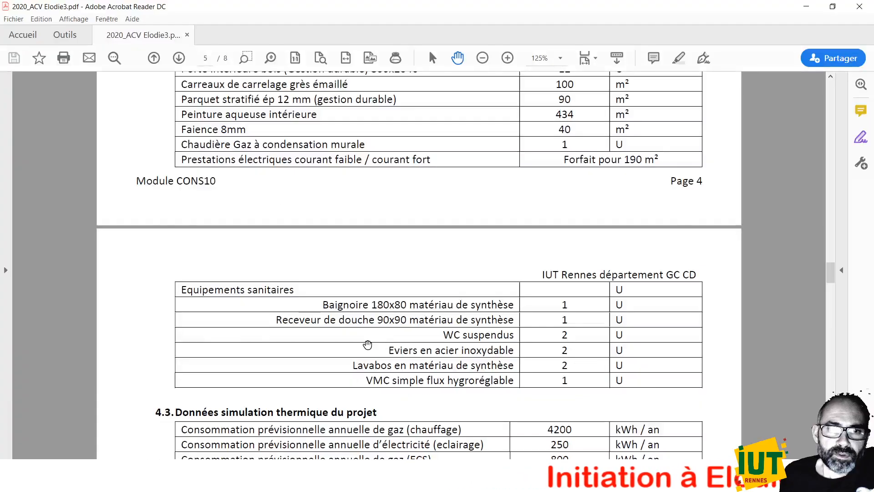
Check the first DQE table items in the PDF, and open "1.1 Réseaux (sur parcelle)" under "1.VRD" in Elodie
scroll(369, 350, "up", 6)
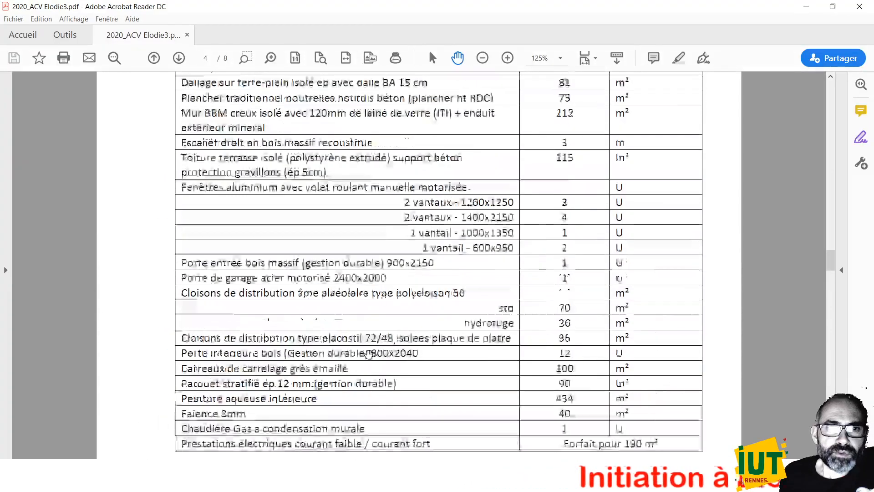
scroll(369, 350, "up", 3)
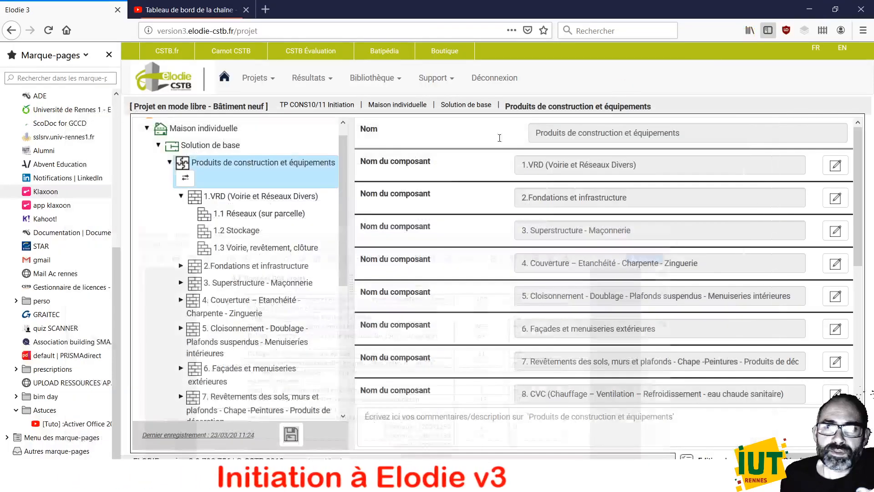
left_click(319, 199)
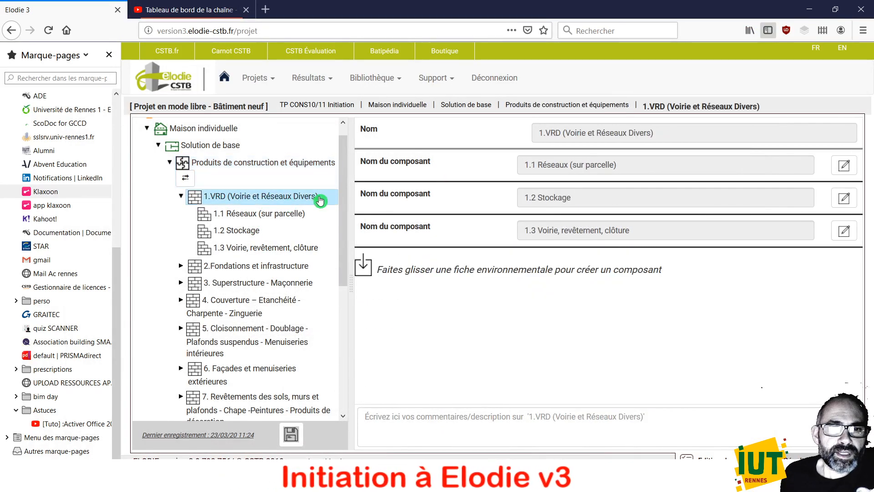
left_click(264, 217)
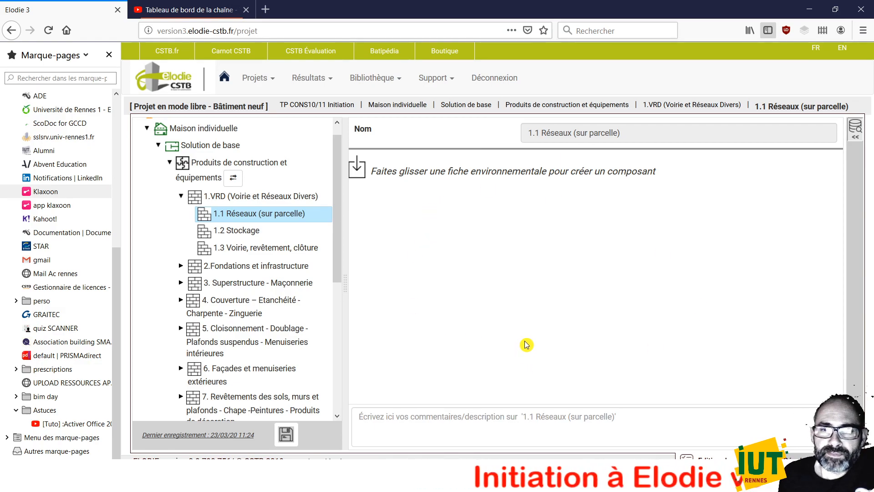
Open the environmental record search and look for "reseau polypropylène"
left_click(856, 130)
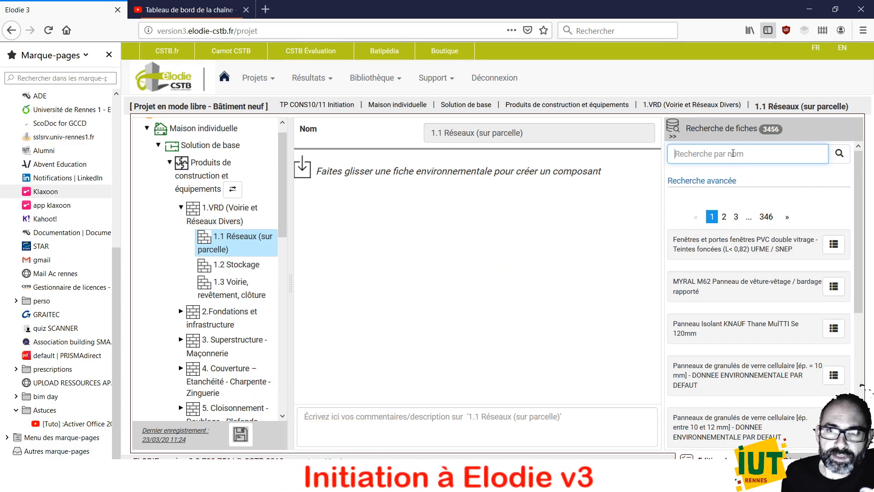
type("r")
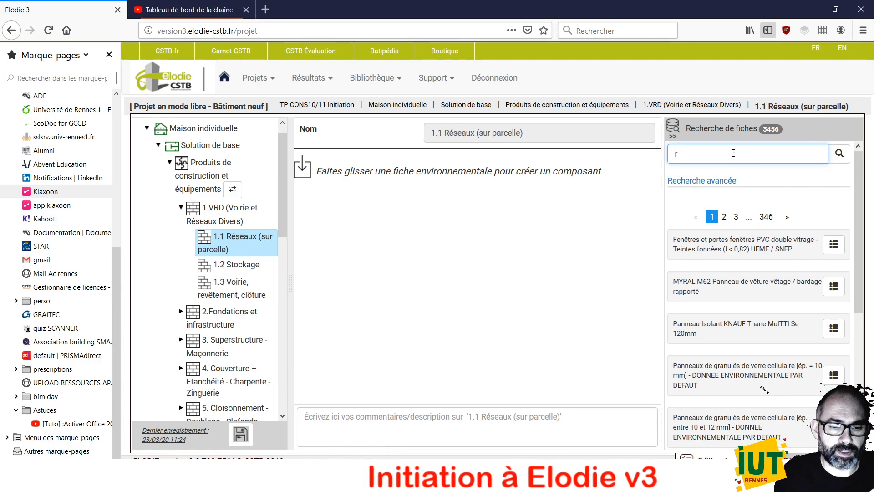
type("eseau polypropylène")
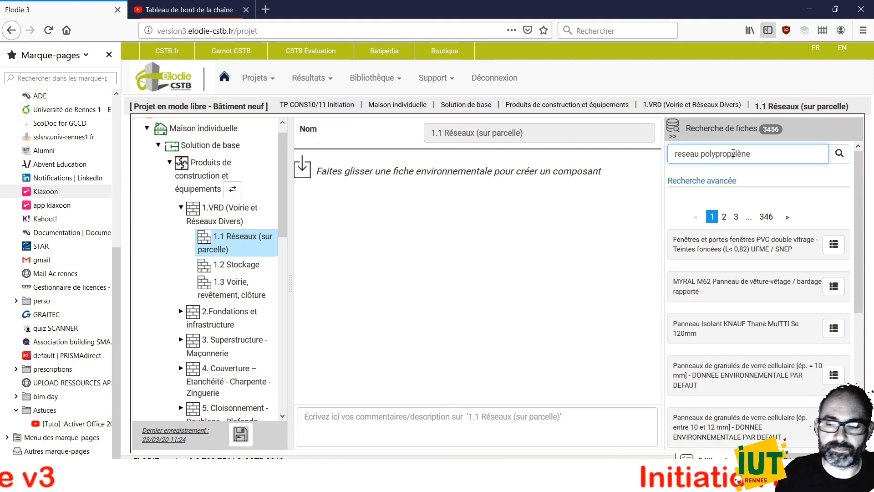
key("Return")
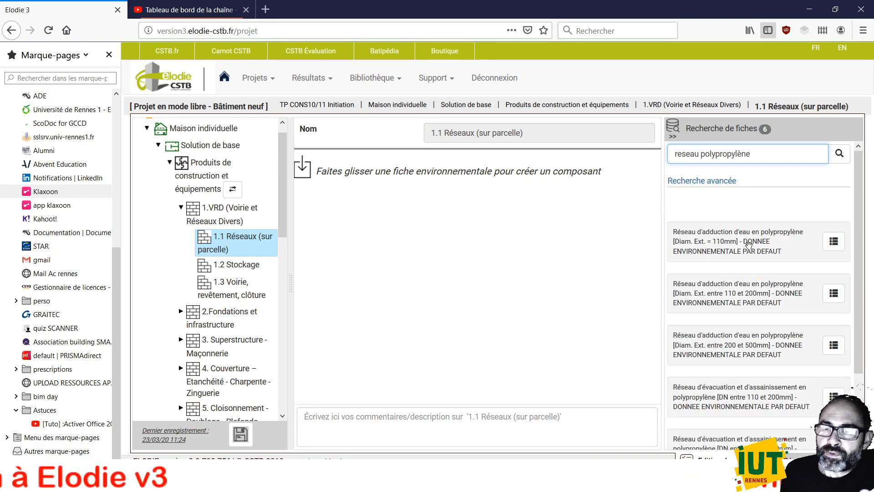
Compare the polypropylene network records with the pipe type and diameter required in the PDF's DQE table
scroll(742, 243, "down", 2)
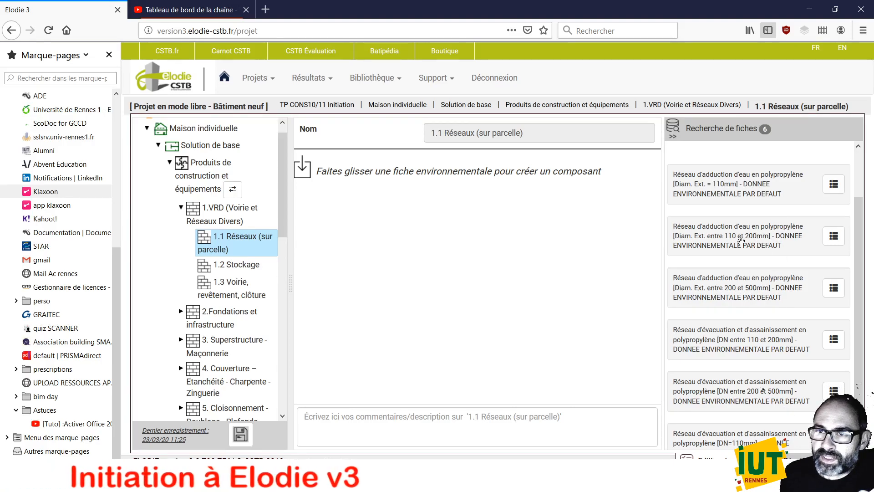
scroll(746, 273, "down", 1)
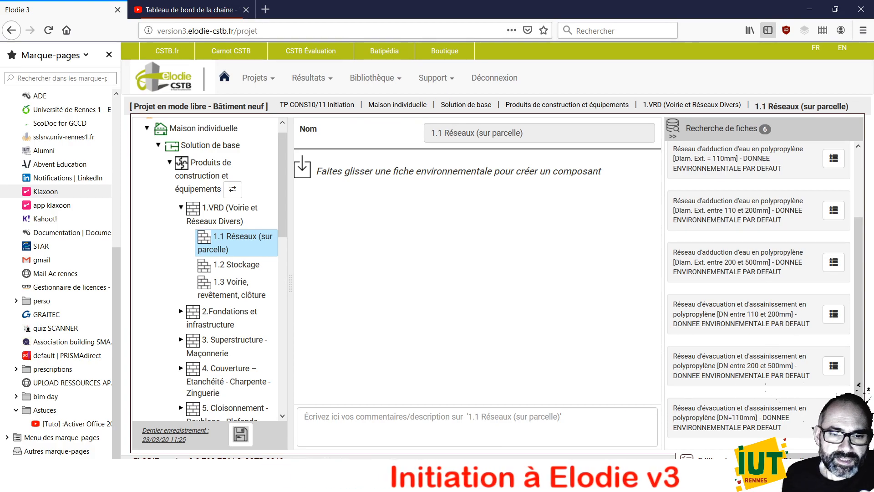
key("alt+Tab")
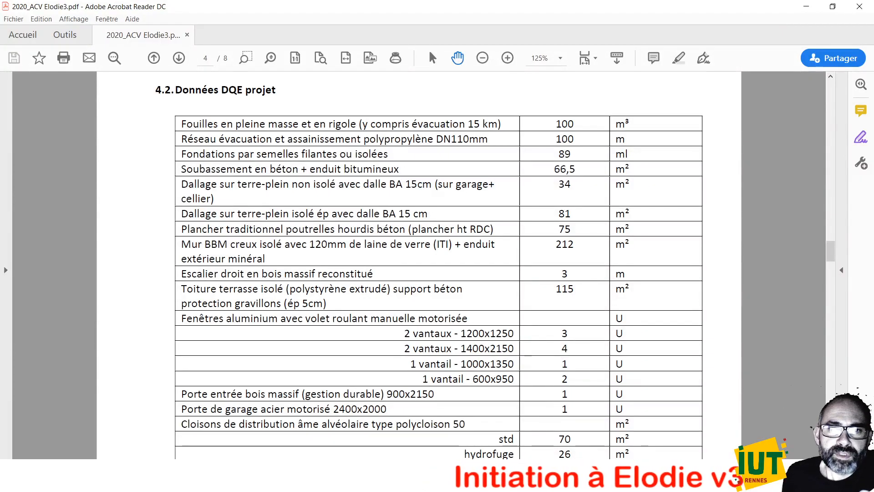
key("alt+Tab")
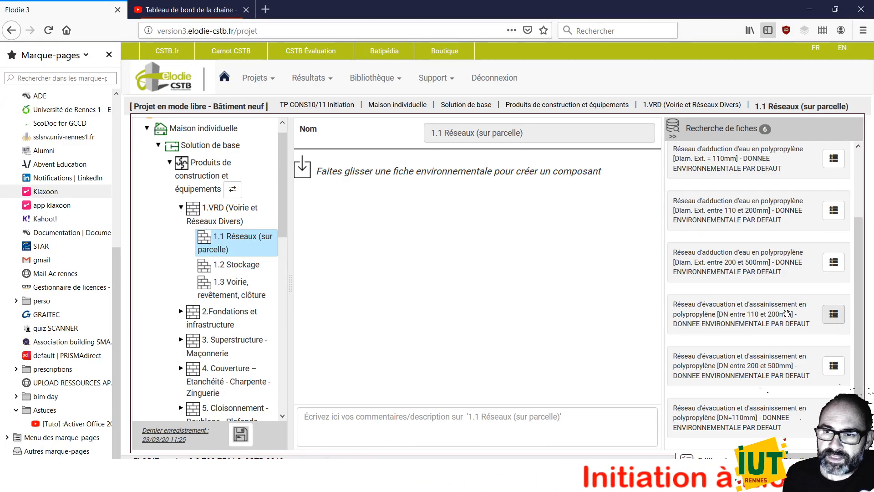
Add the "Réseau d'évacuation et d'assainissement en polypropylène [DN entre 110 et 200mm]" record to 1.1 Réseaux with a quantity of 100 ml
left_click_drag(783, 312, 514, 215)
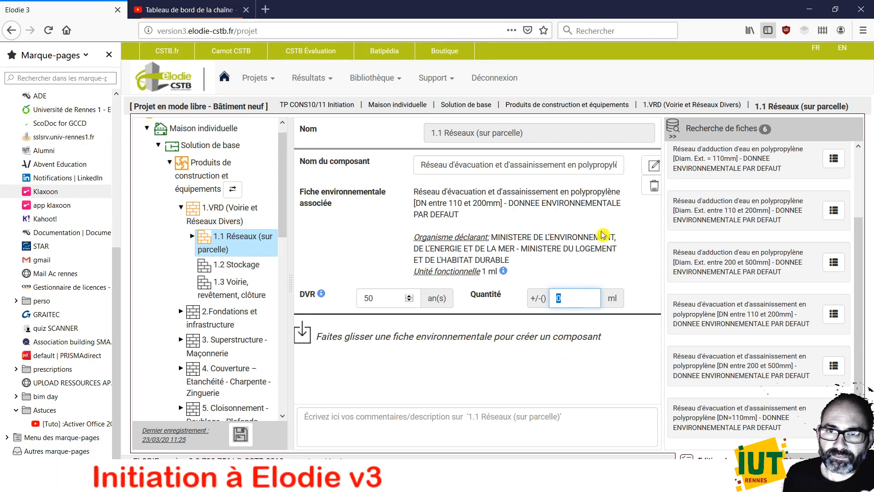
type("100")
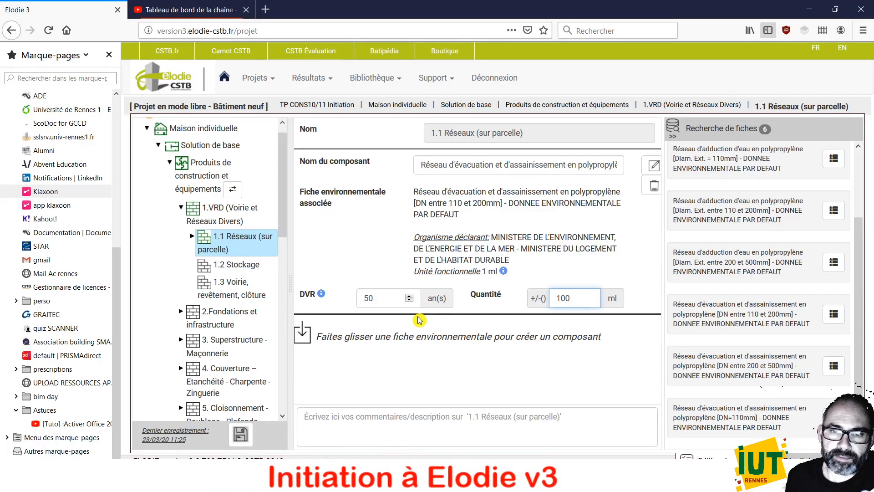
left_click(379, 299)
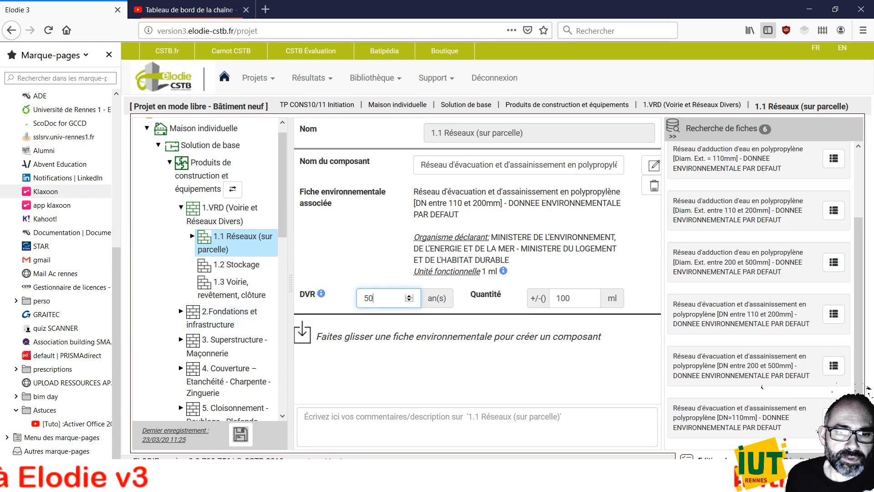
Check the foundations item in the PDF's DQE table, and open "2.1 Fondations" under "2.Fondations et infrastructure" in Elodie
key("alt+Tab")
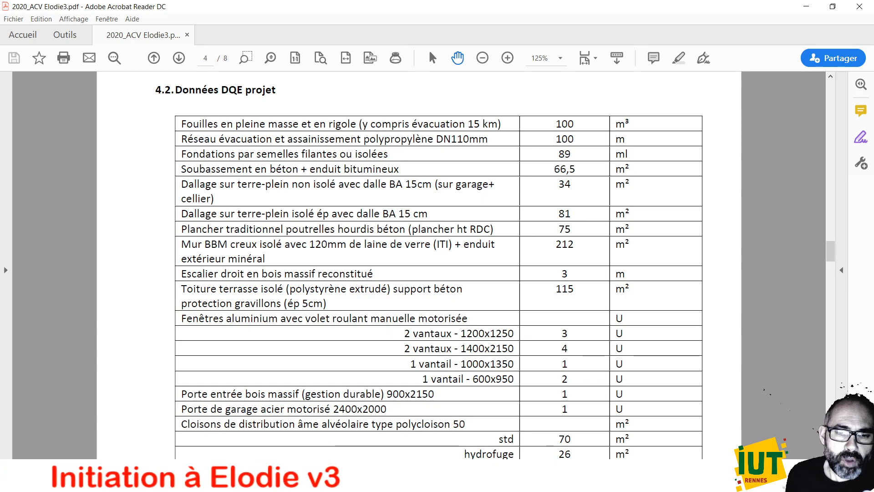
left_click(300, 475)
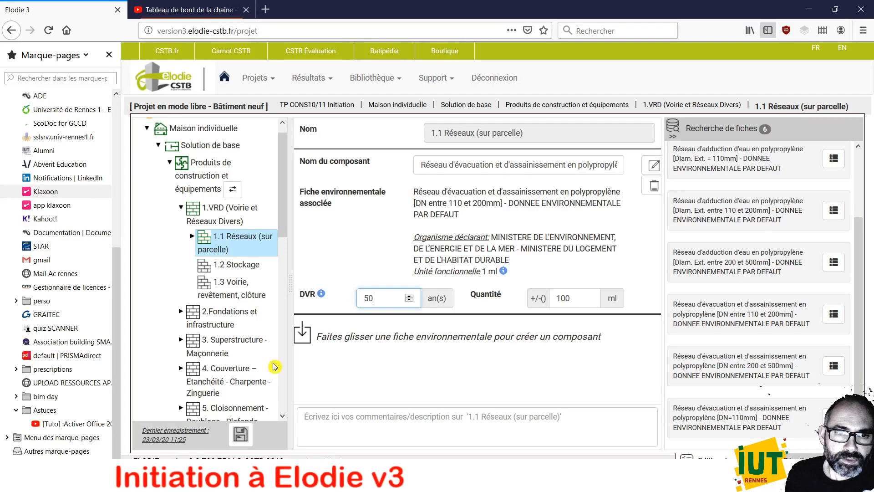
left_click(226, 329)
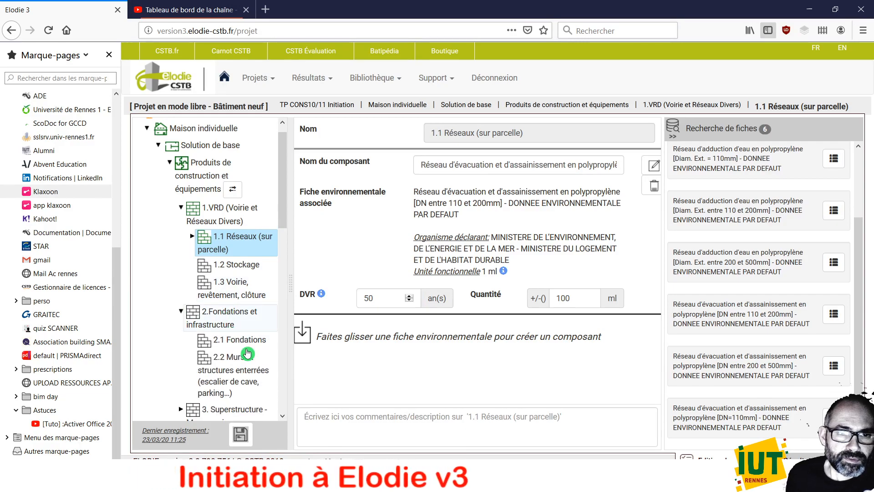
left_click(232, 340)
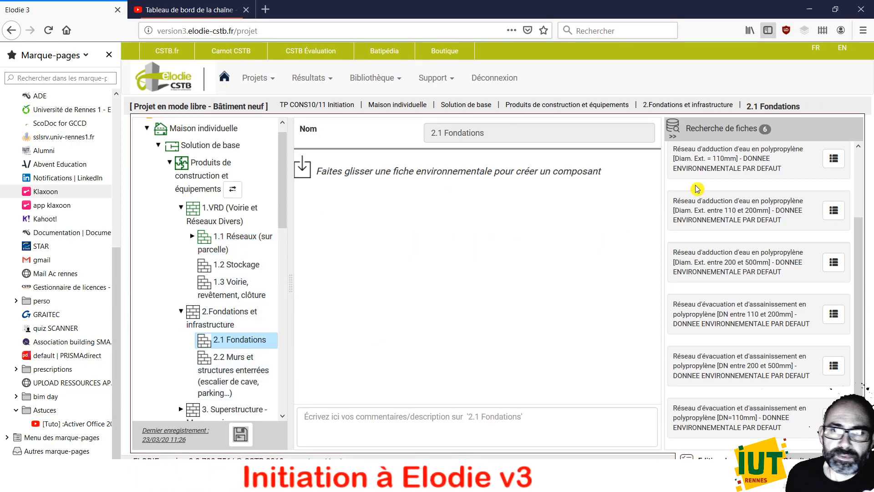
Replace the record search text with "semelle" and run the search
left_click(859, 164)
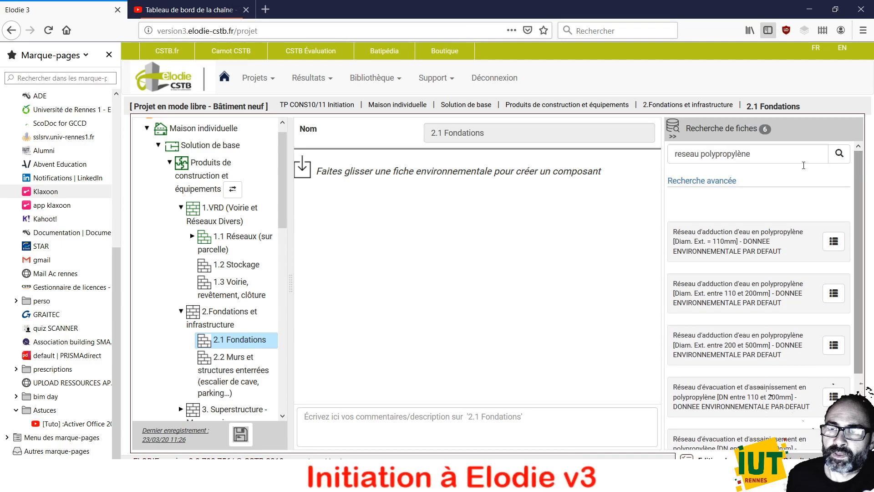
left_click_drag(767, 155, 631, 161)
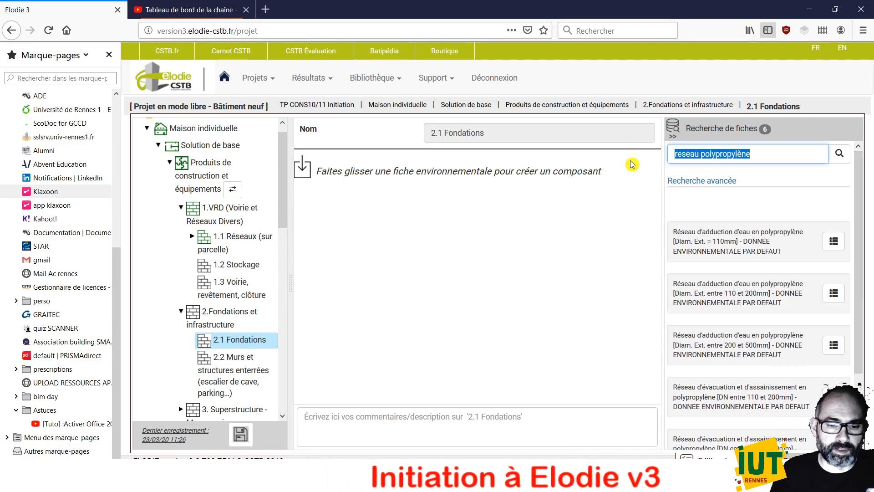
type("semelle")
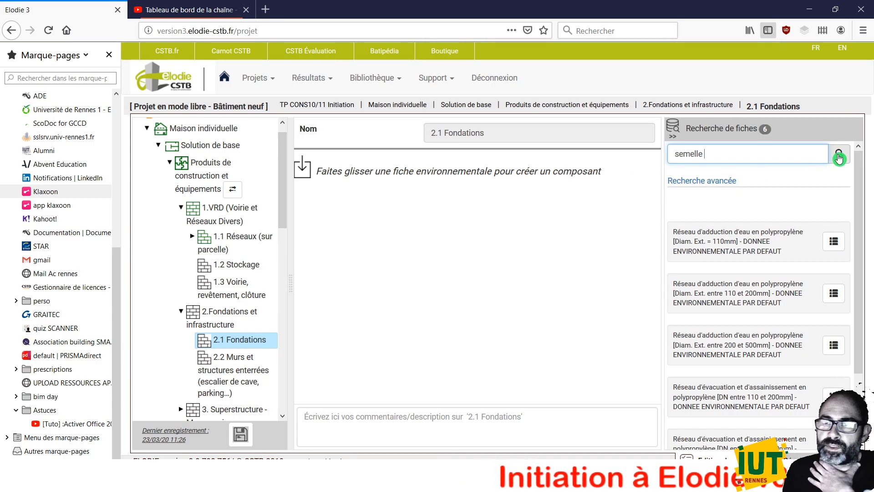
left_click(841, 157)
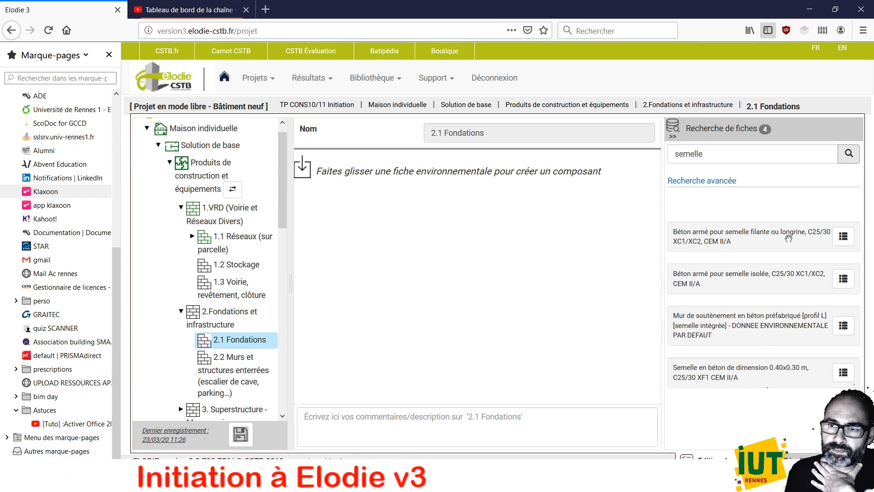
Try the "Béton armé pour semelle filante ou longrine, C25/30" record under 2.1 Fondations and delete that component
left_click_drag(805, 236, 511, 184)
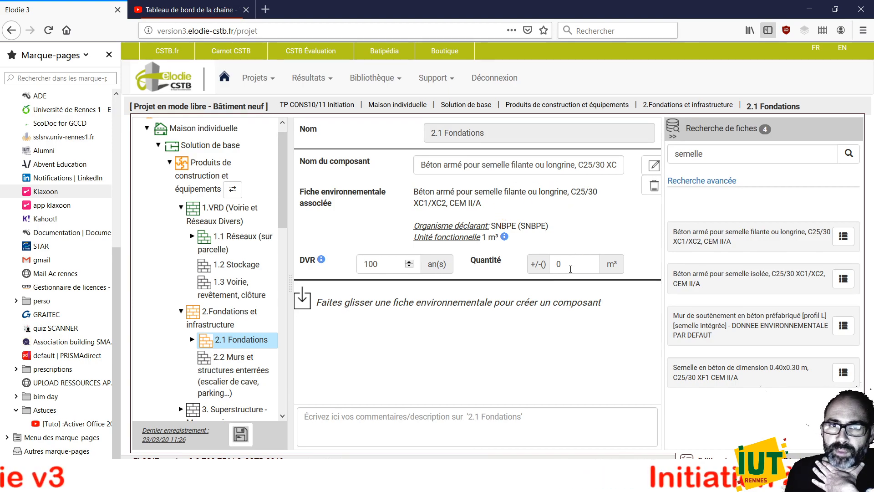
left_click(652, 189)
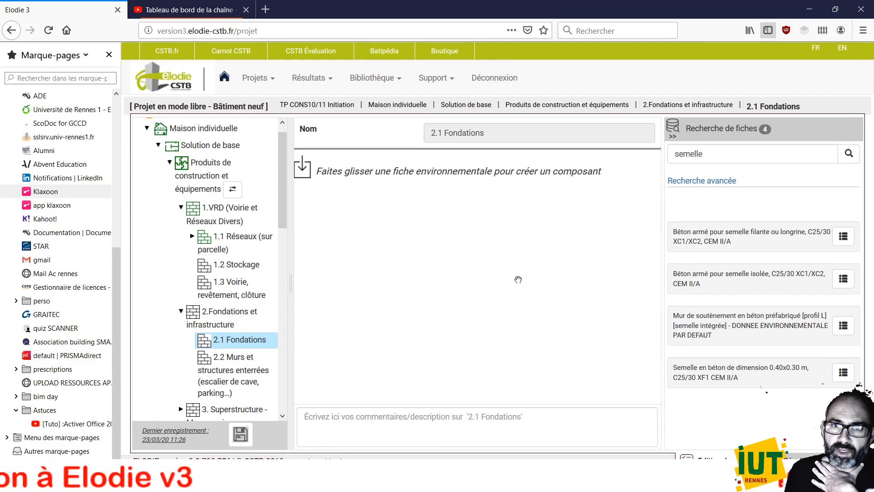
Add the "Semelle en béton de dimension 0.40x0.30 m, C25/30 XF1 CEM II/A" record to 2.1 Fondations with a quantity of 89 mL
left_click_drag(527, 299, 528, 300)
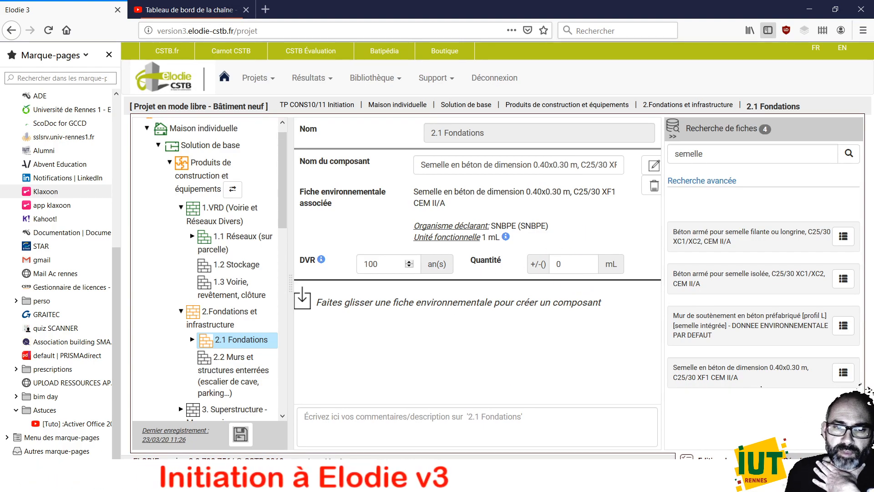
key("alt+Tab")
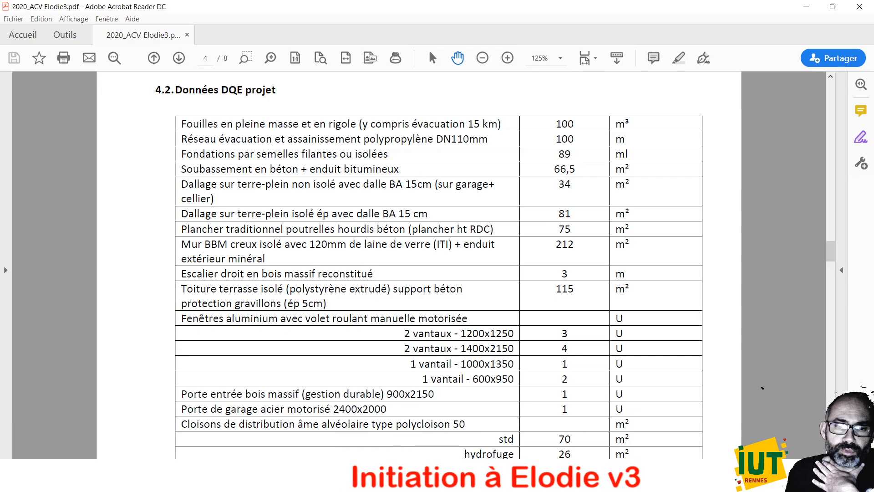
key("alt+Tab")
left_click(558, 264)
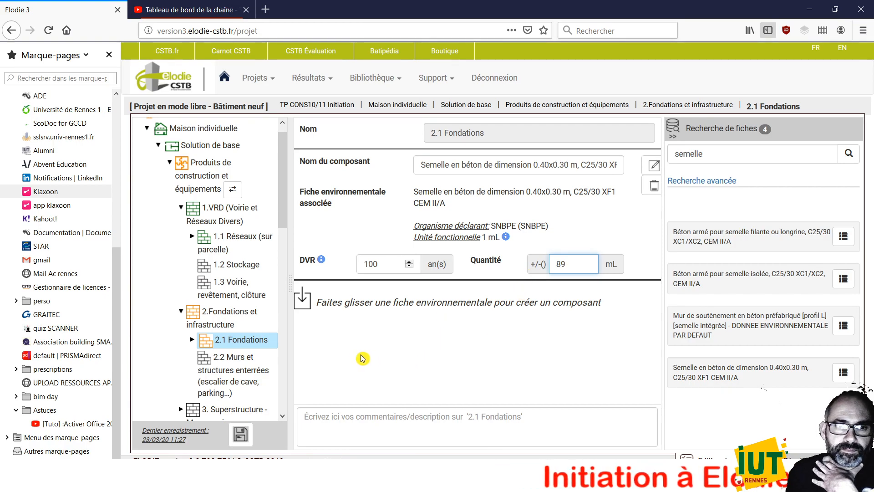
Open the "2.2 Murs et structures enterrées" lot under "2.Fondations et infrastructure" and look over the neighbouring superstructure lots
left_click(248, 369)
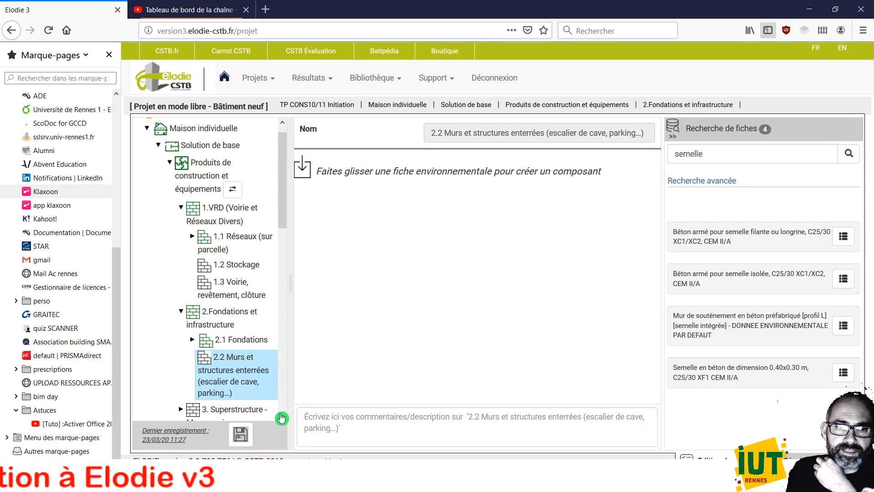
scroll(285, 419, "down", 5)
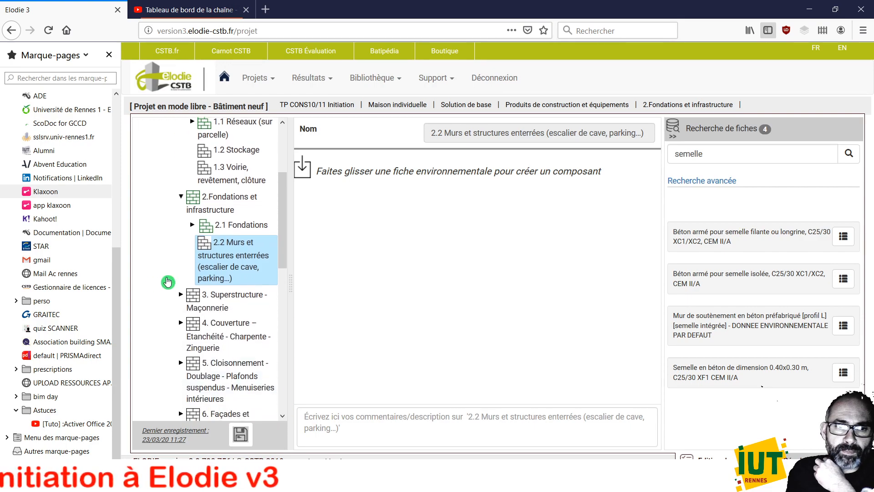
left_click(186, 301)
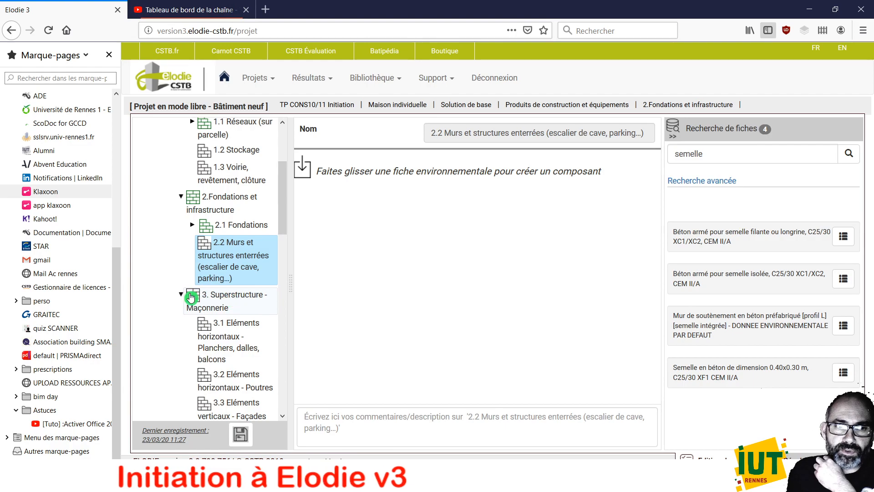
left_click(182, 297)
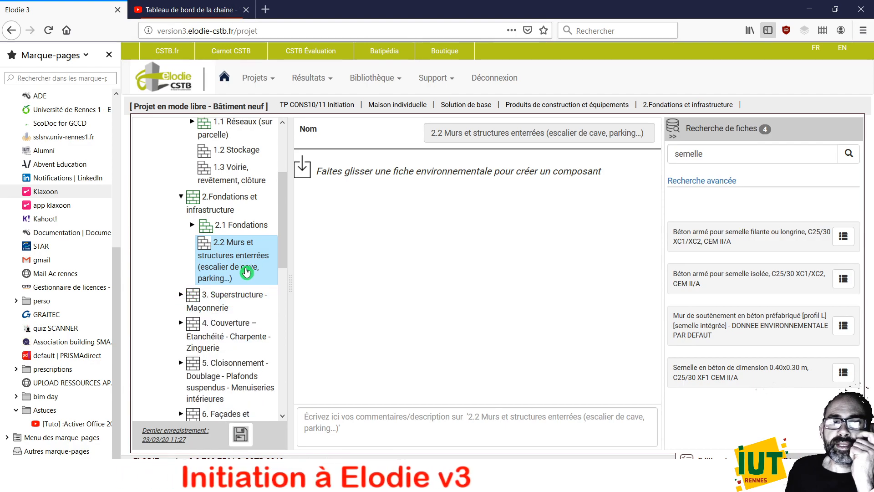
left_click(342, 480)
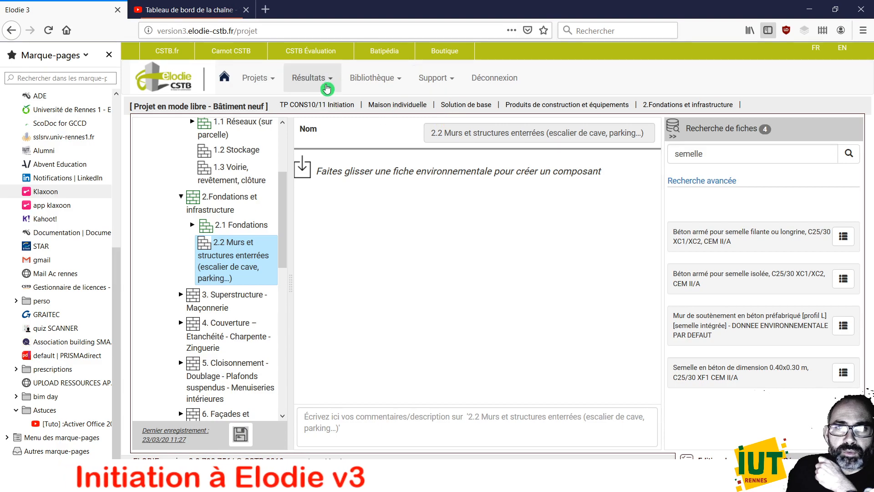
Create a new macro-component in the library and name it "Soubassement BA + enduit bitumineux"
left_click(382, 85)
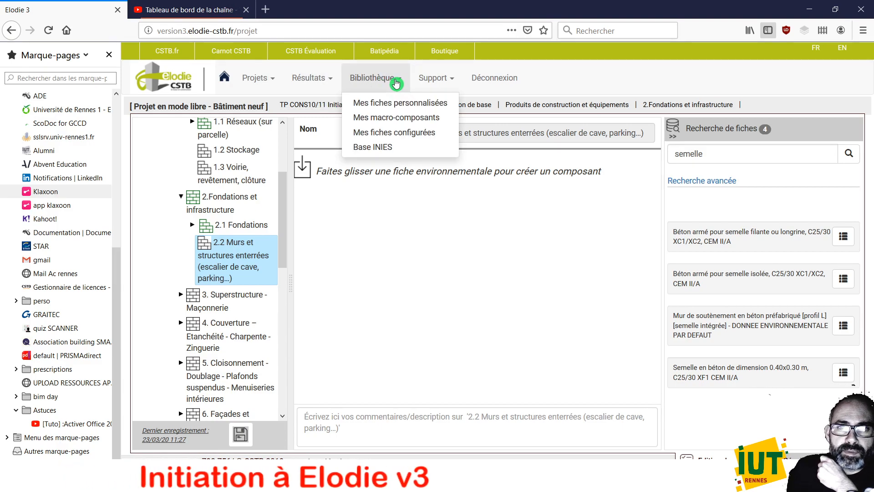
left_click(395, 119)
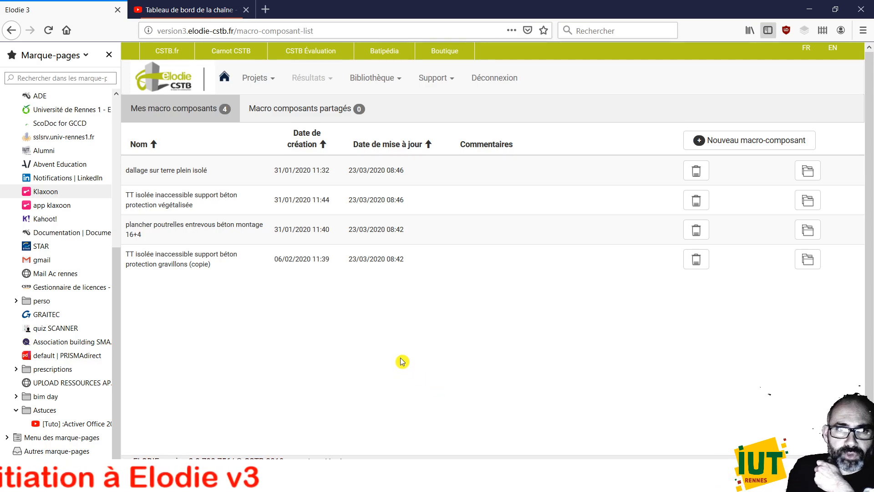
left_click(751, 144)
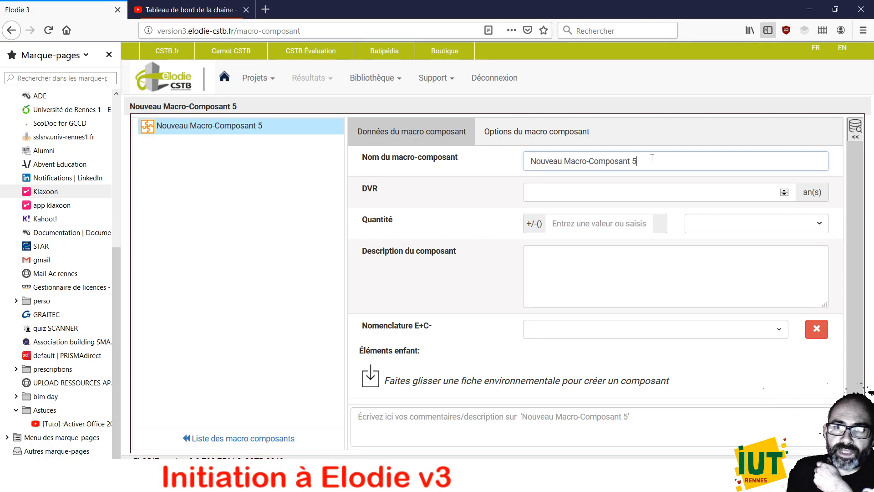
left_click_drag(650, 156, 509, 163)
type("S")
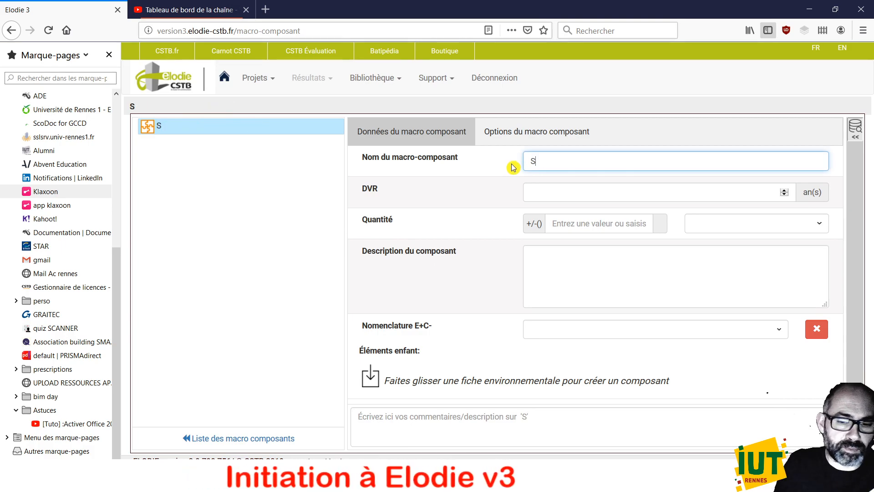
type("ou")
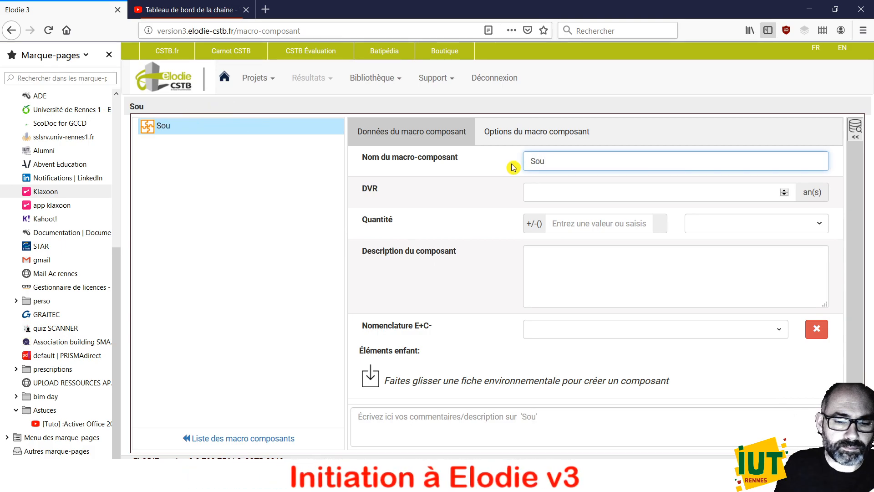
type("bassement")
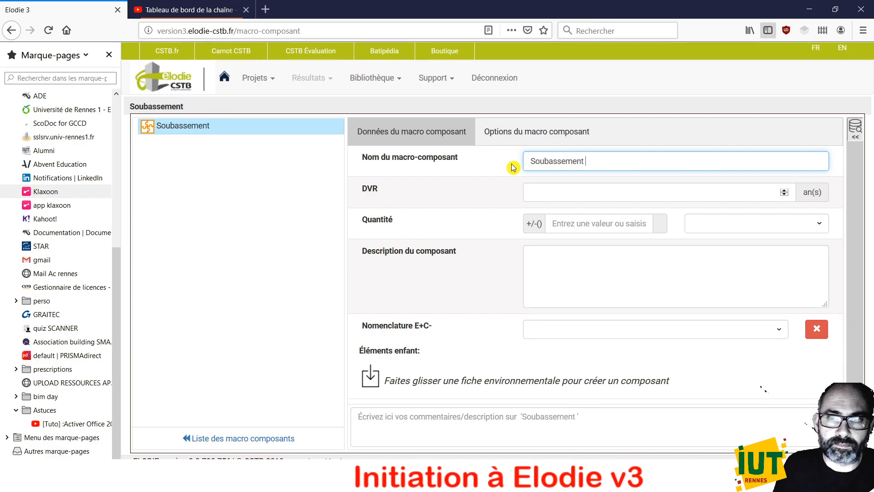
type(" BA + enduit bitumineux")
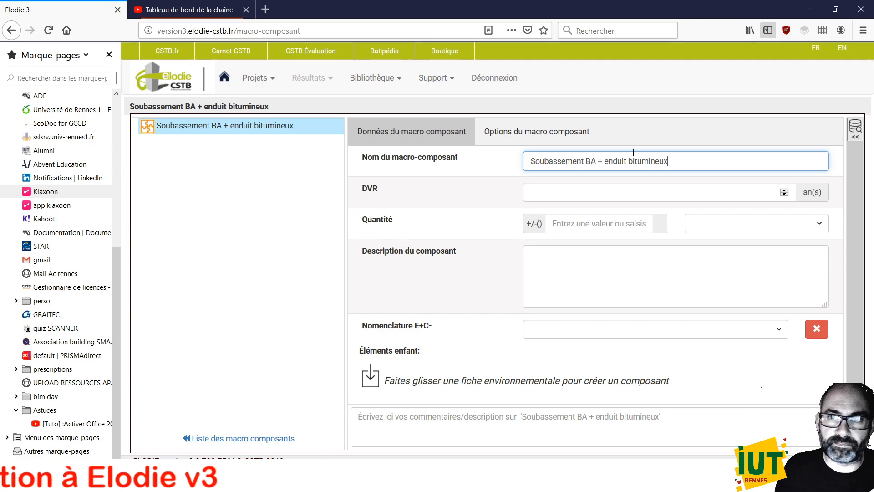
Set the macro-component's DVR to 50 years and its quantity to 1 m²
left_click(617, 195)
type("50")
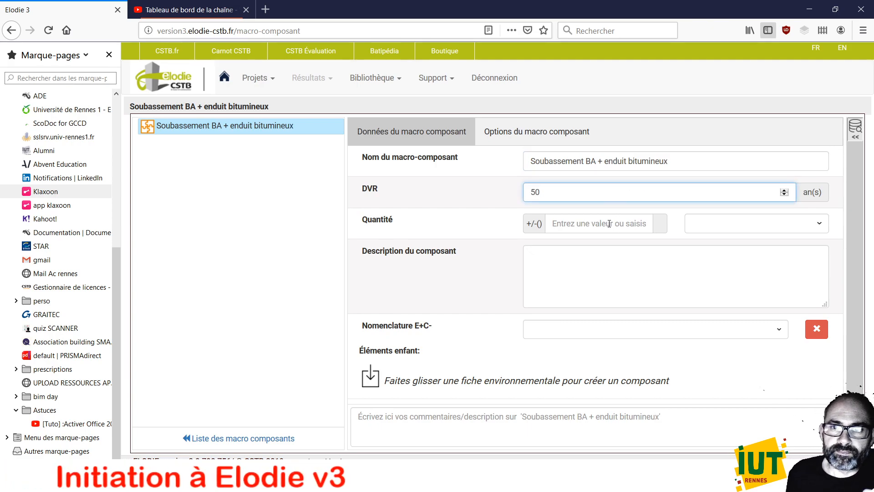
left_click(605, 225)
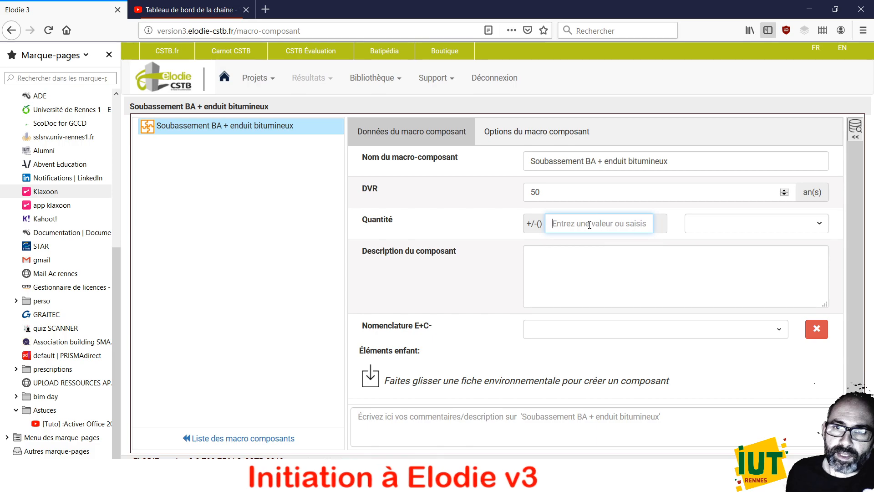
type("1")
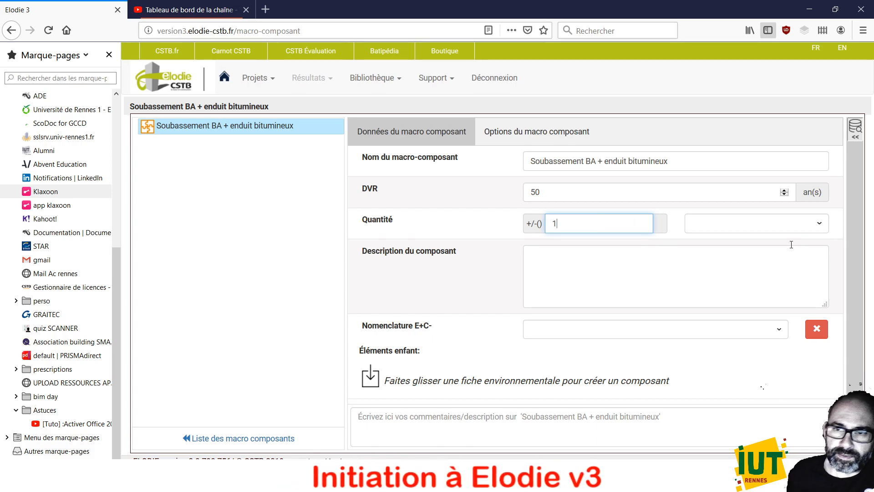
left_click(819, 225)
left_click(747, 241)
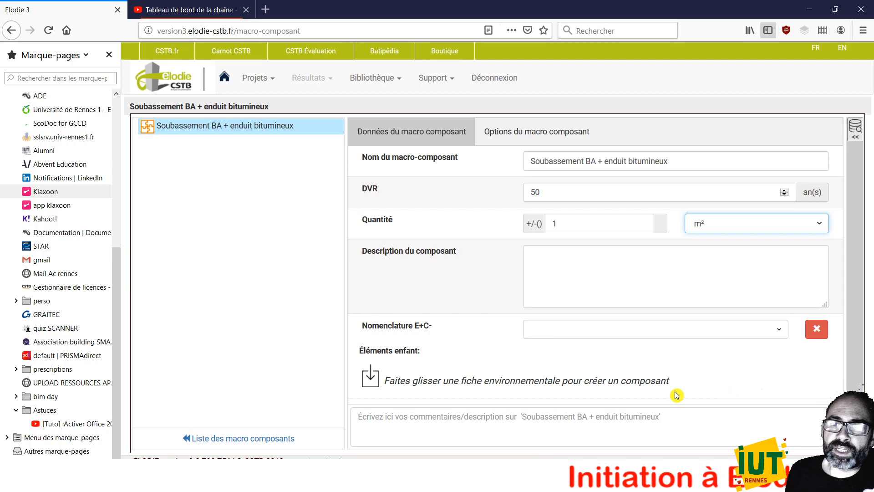
Search the records for "voile béton armé" and add "Voiles en béton armé [ep = 20 cm]" to the macro-component
left_click(856, 131)
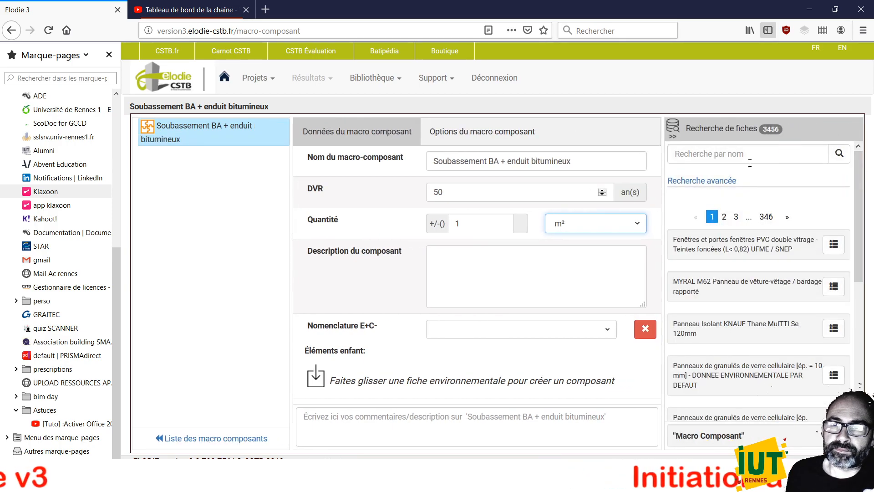
left_click(721, 156)
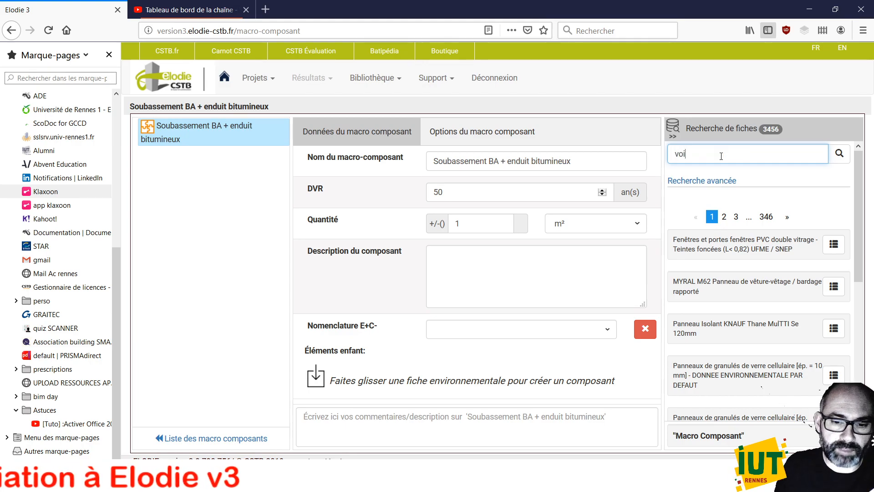
type("voile béton armé")
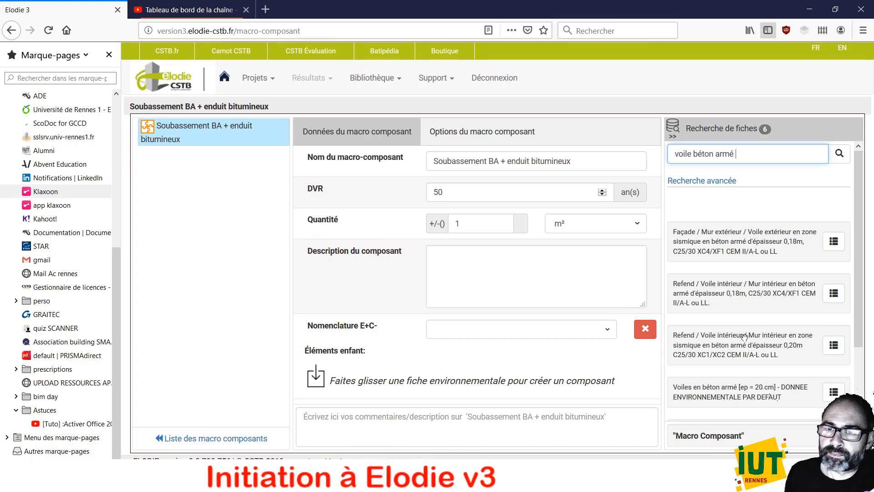
scroll(745, 336, "down", 3)
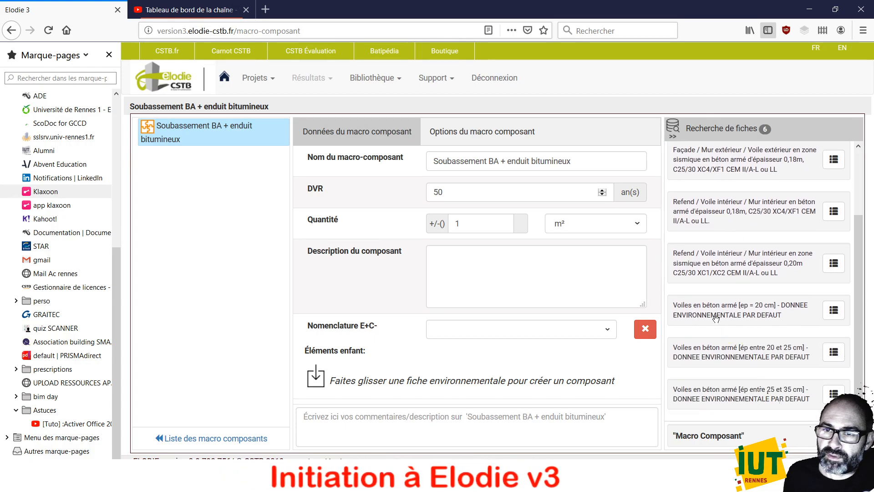
left_click_drag(763, 308, 541, 392)
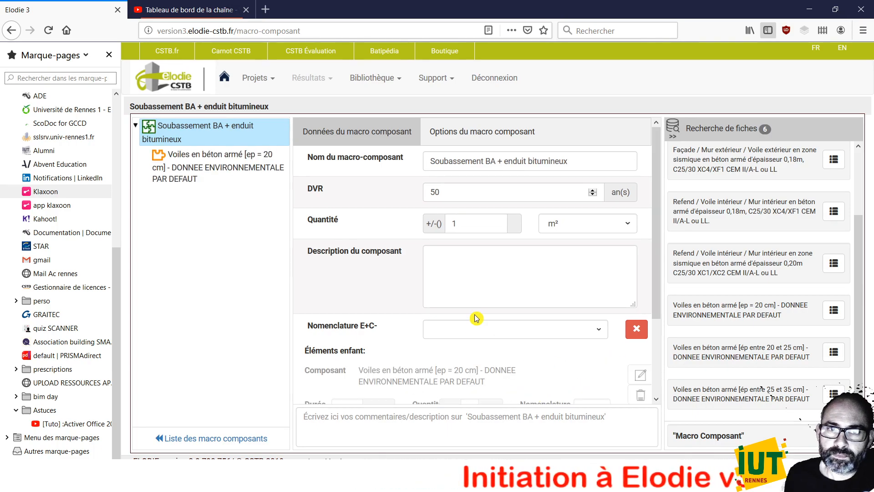
Search the records for "enduit bitumineux" and add the bituminous coating record for buried walls to the macro-component
scroll(814, 160, "up", 3)
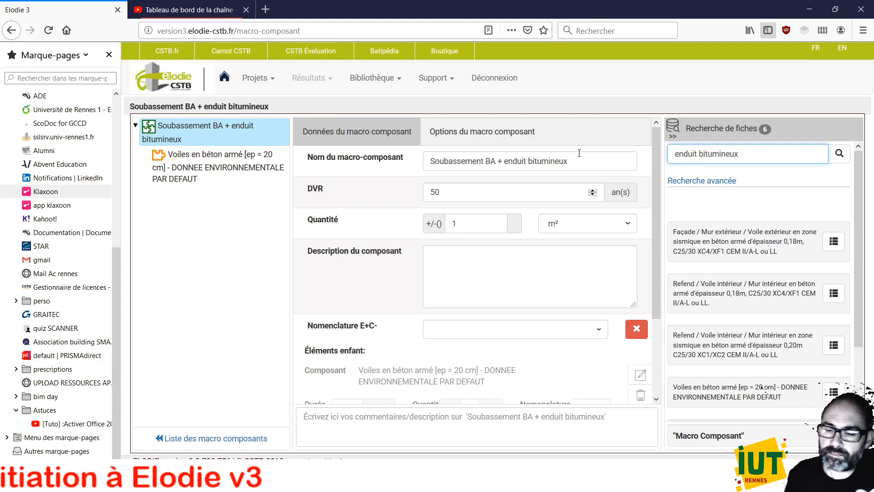
key("Return")
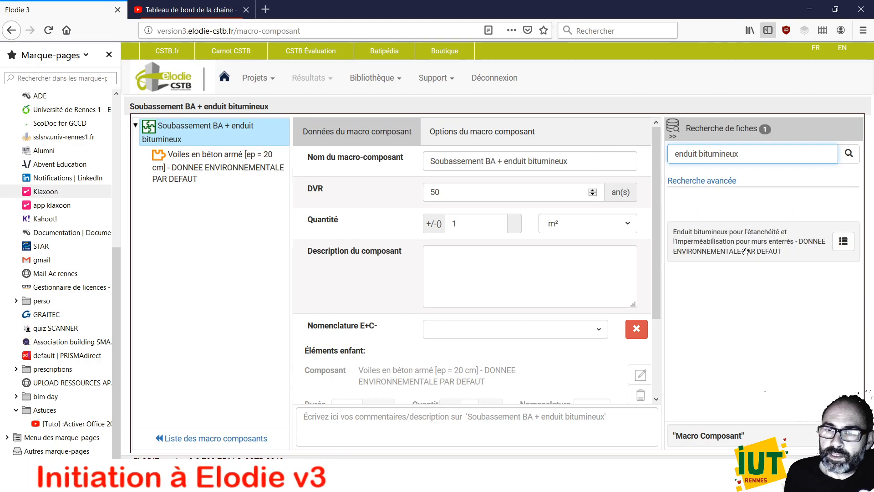
left_click_drag(761, 246, 465, 386)
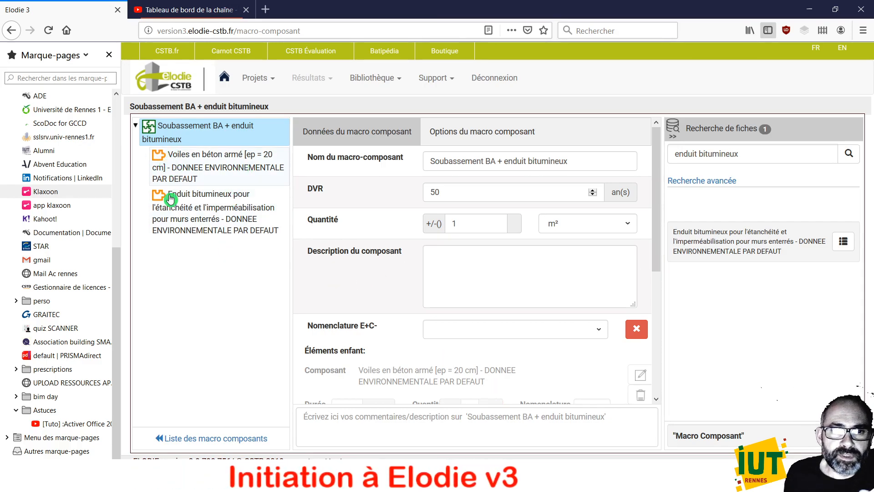
Set the quantity of both child components, the 20 cm concrete wall and the bituminous coating, to 1 m²
left_click(233, 165)
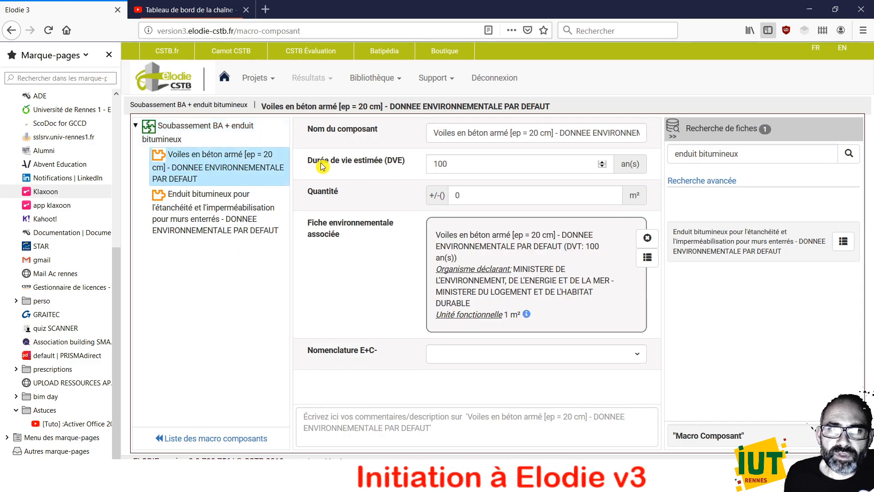
left_click(217, 209)
left_click(460, 165)
left_click(234, 136)
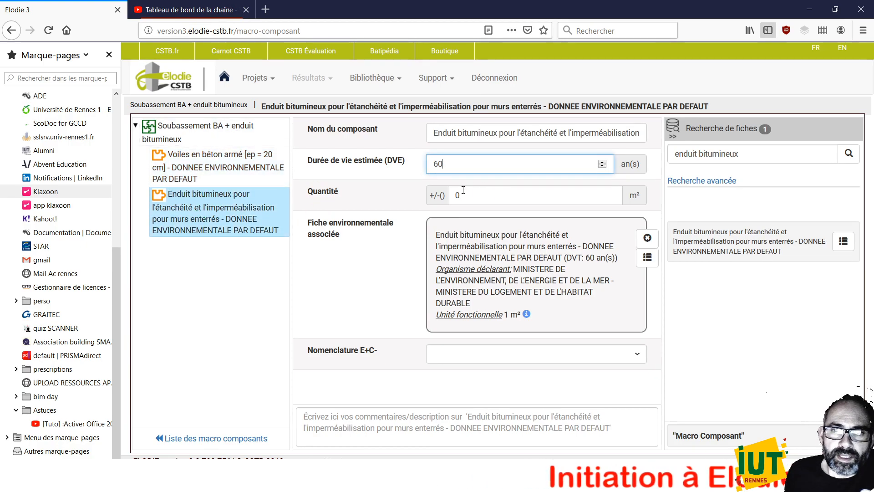
left_click(217, 174)
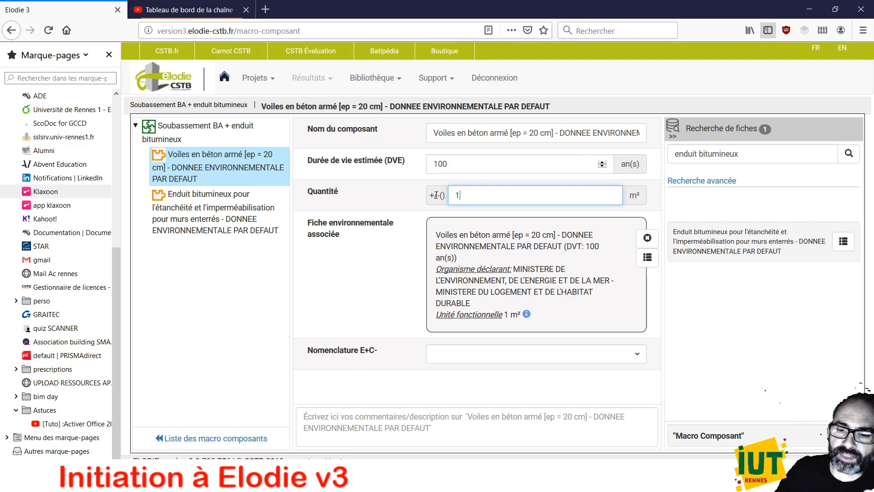
left_click(233, 219)
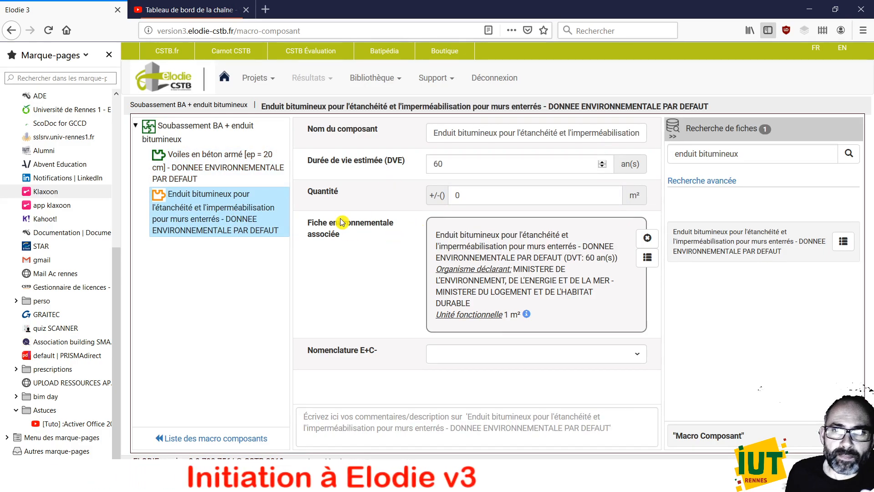
left_click(456, 195)
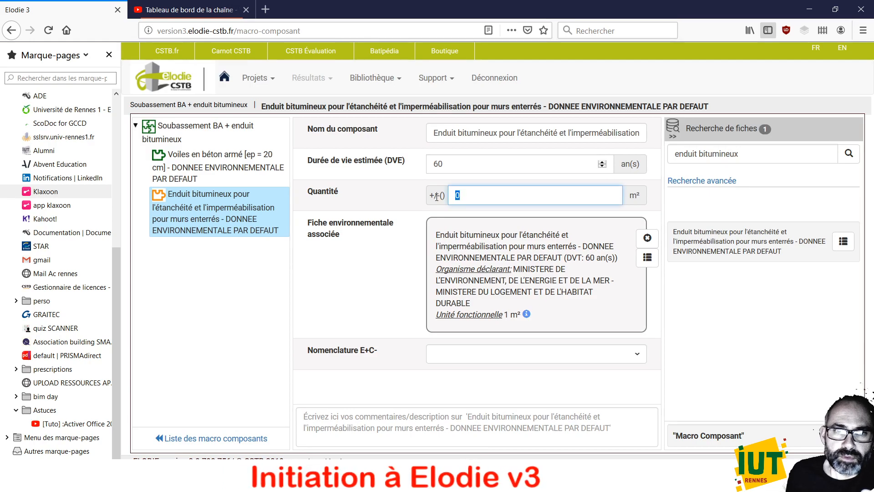
type("1")
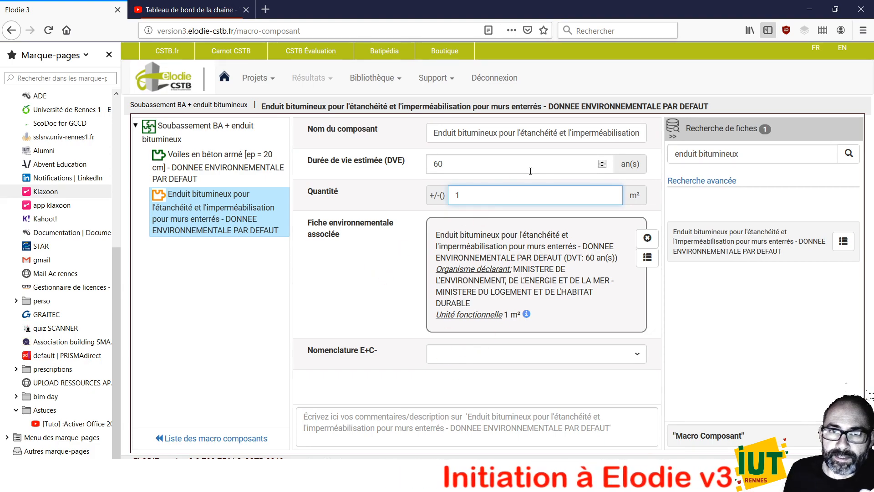
Compare the estimated service lives of the two child components with the DVR of the parent macro-component
left_click(510, 163)
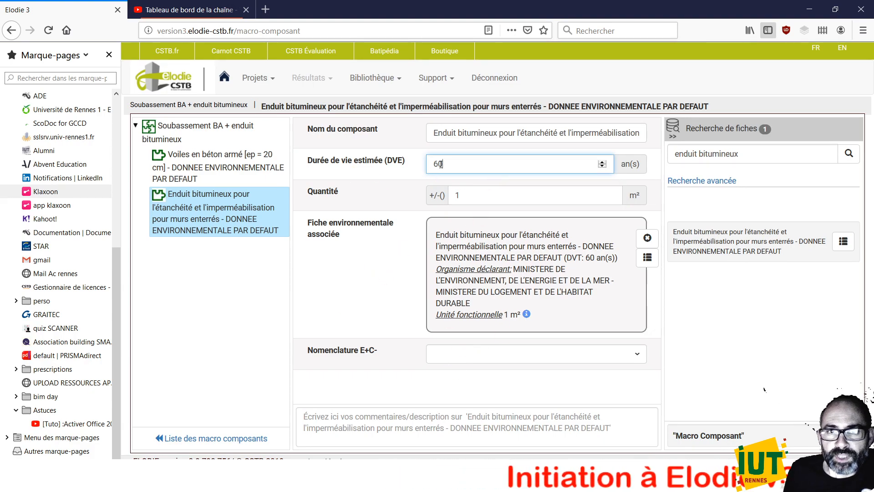
left_click(237, 168)
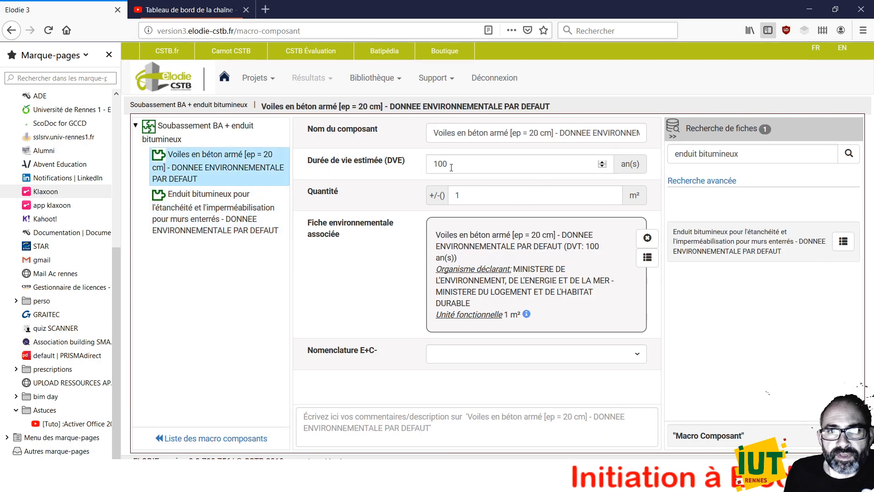
left_click(257, 218)
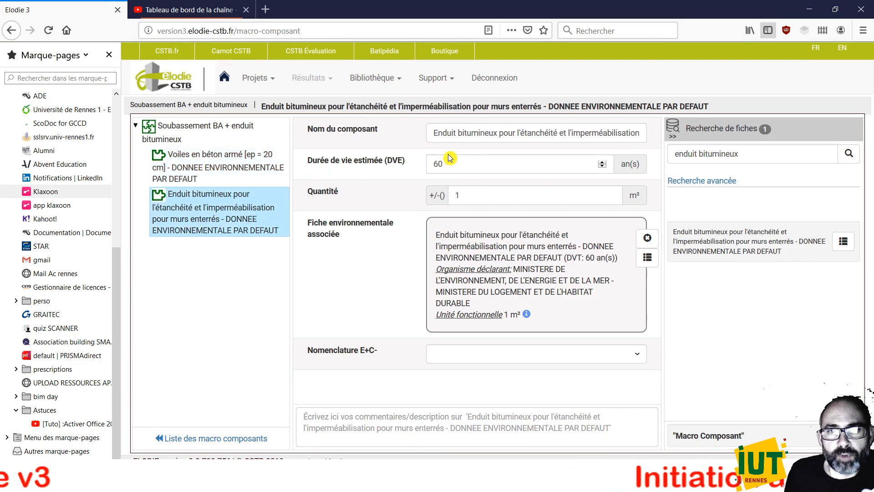
left_click(280, 173)
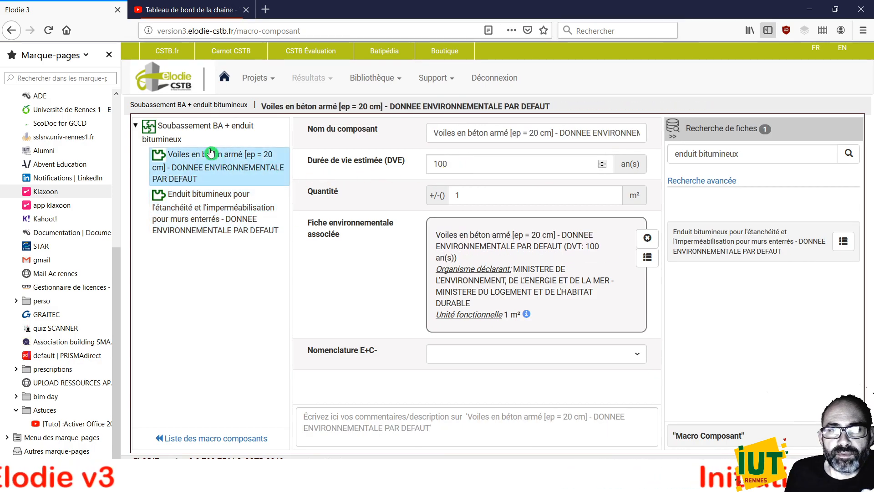
left_click(251, 142)
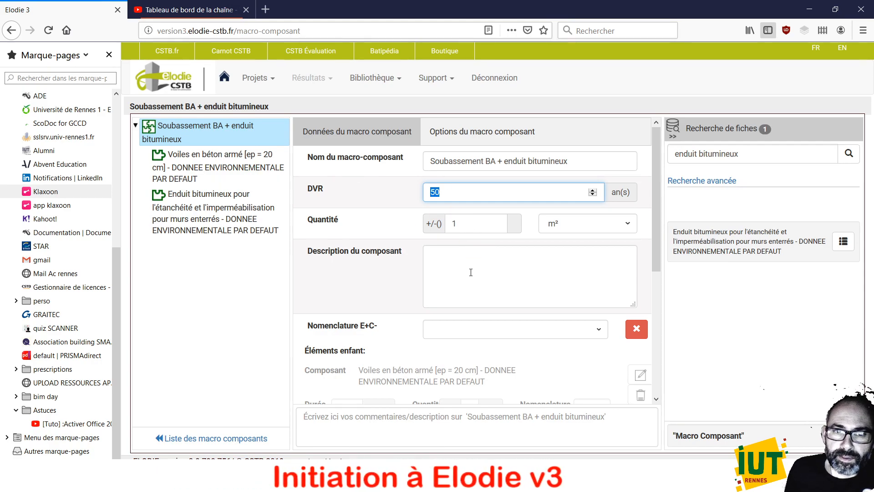
Examine the concrete wall child component's environmental record, including its functional unit, health, comfort and environmental indicator data
left_click(450, 261)
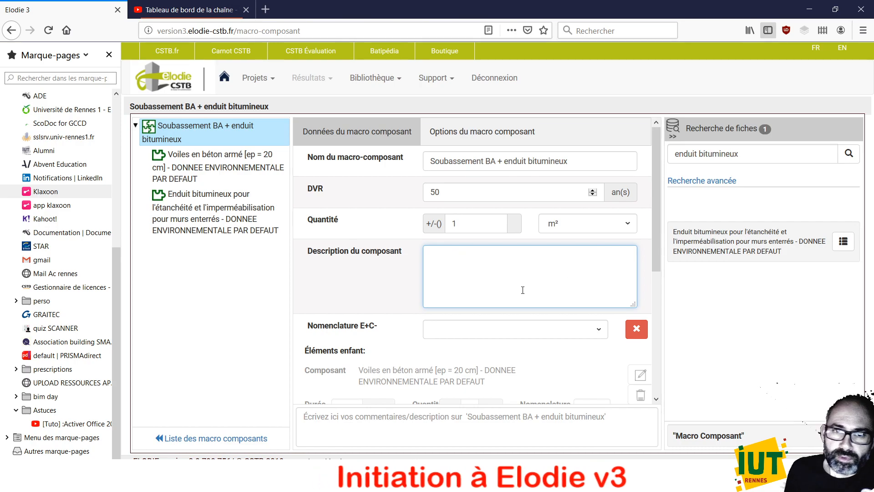
left_click(246, 170)
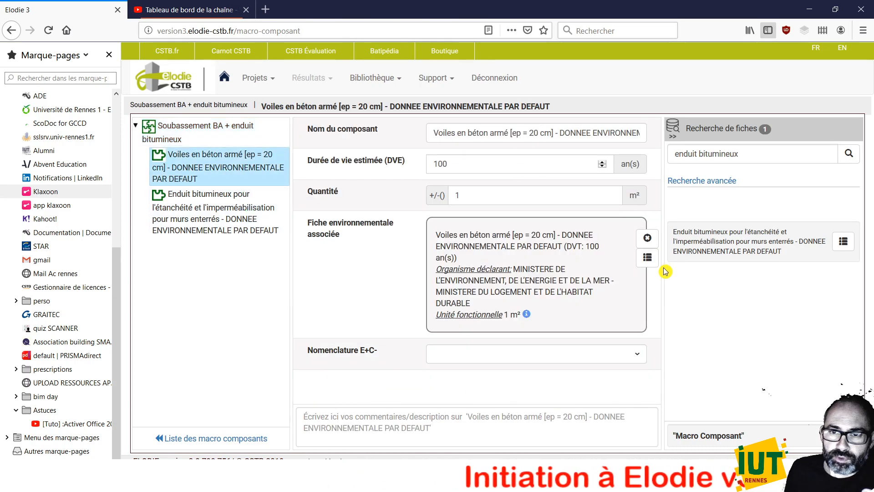
left_click(647, 257)
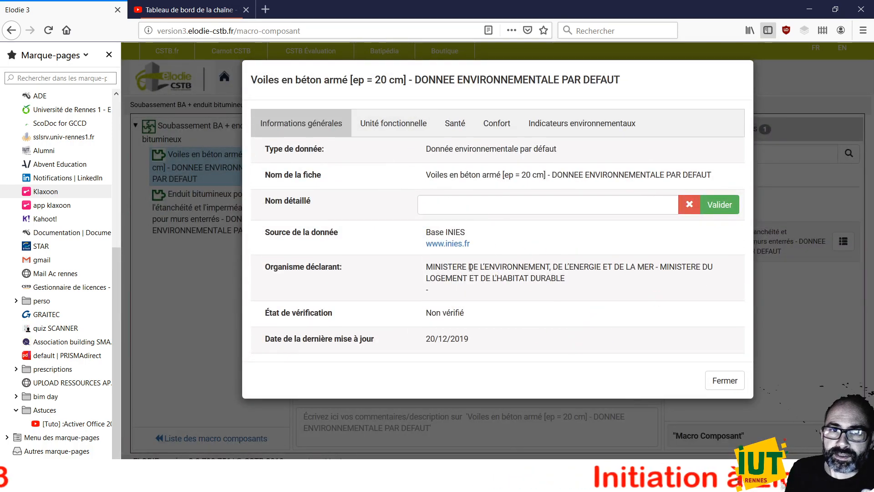
left_click(396, 132)
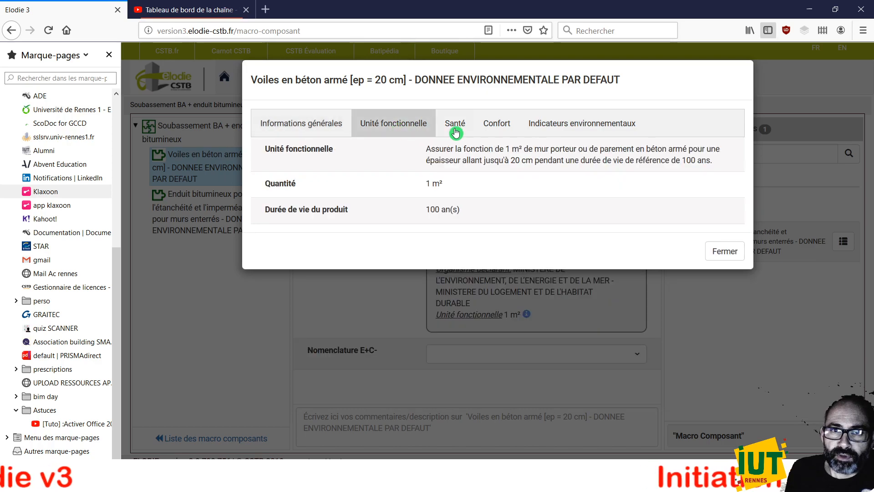
left_click(456, 132)
left_click(507, 133)
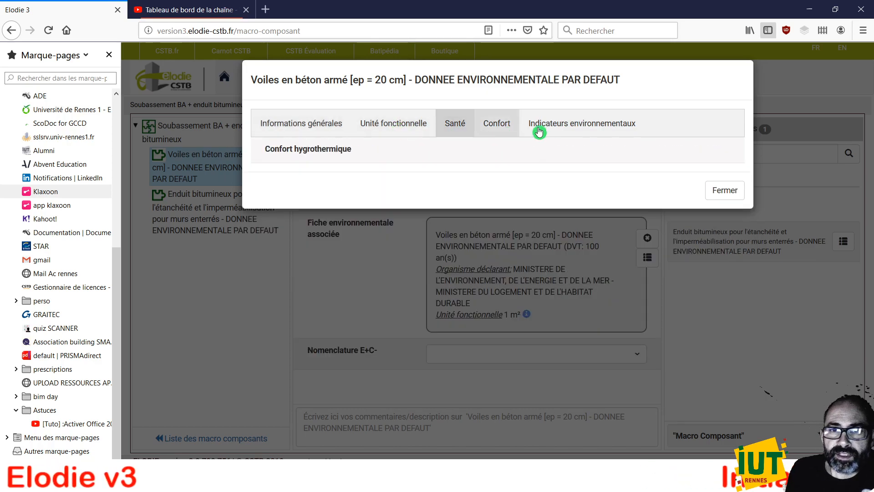
left_click(577, 129)
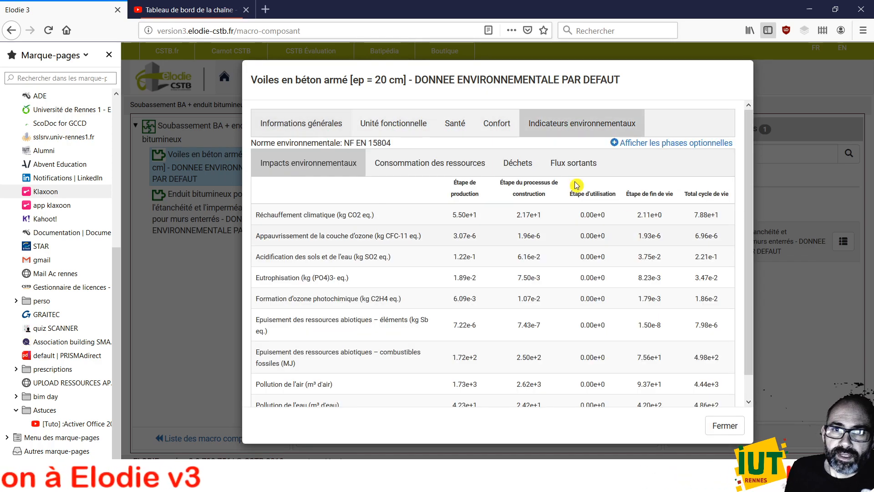
left_click(316, 128)
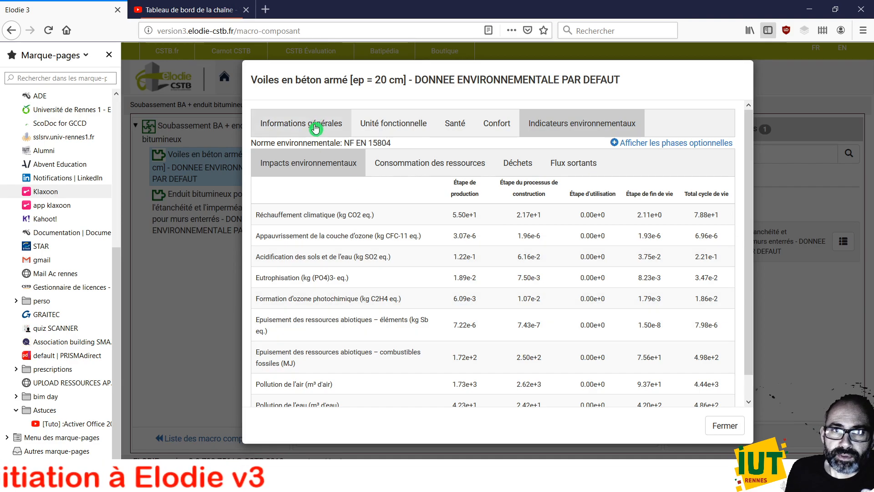
left_click(726, 380)
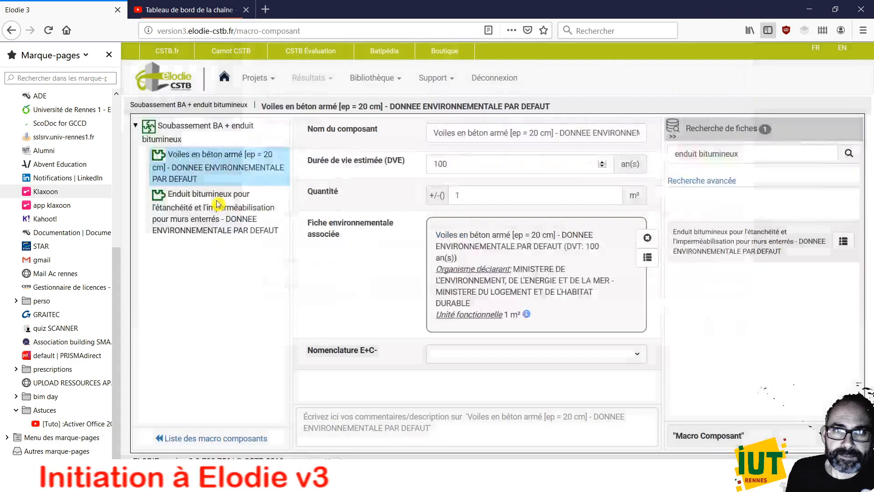
Review the general information in the bituminous coating's environmental record and return to the parent macro-component
left_click(252, 221)
left_click(652, 258)
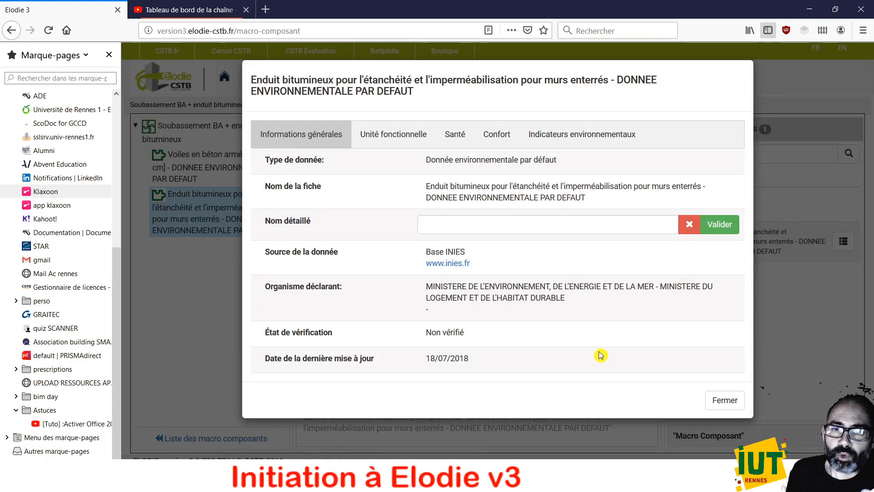
left_click(724, 399)
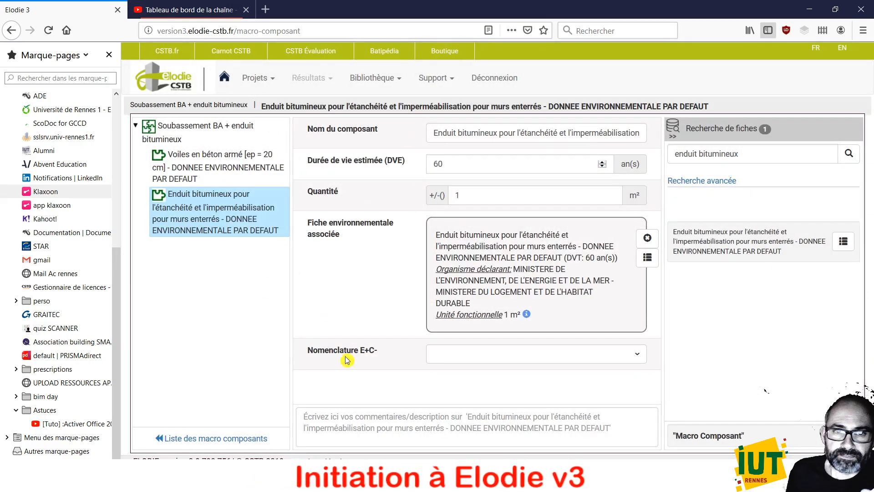
left_click(218, 109)
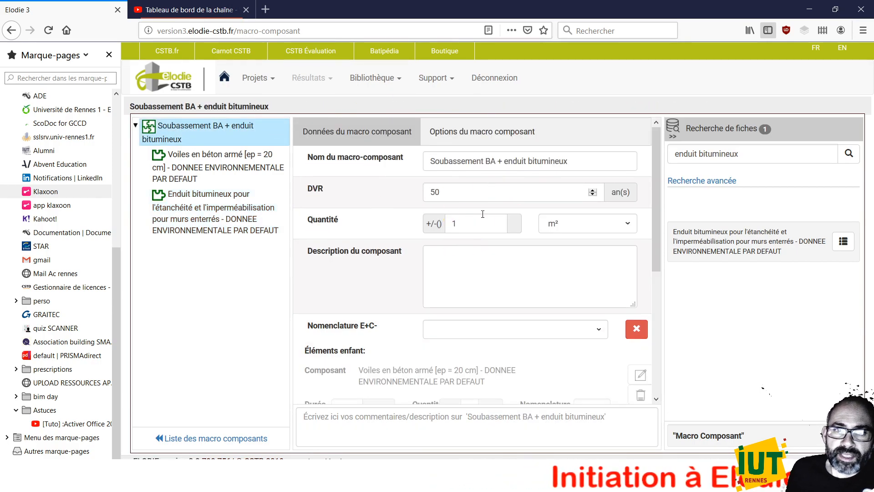
Check the personal macro-component library, and open project TP CONS10/11 Initiation at sub-lot 2.2 Murs et structures enterrées
left_click(386, 85)
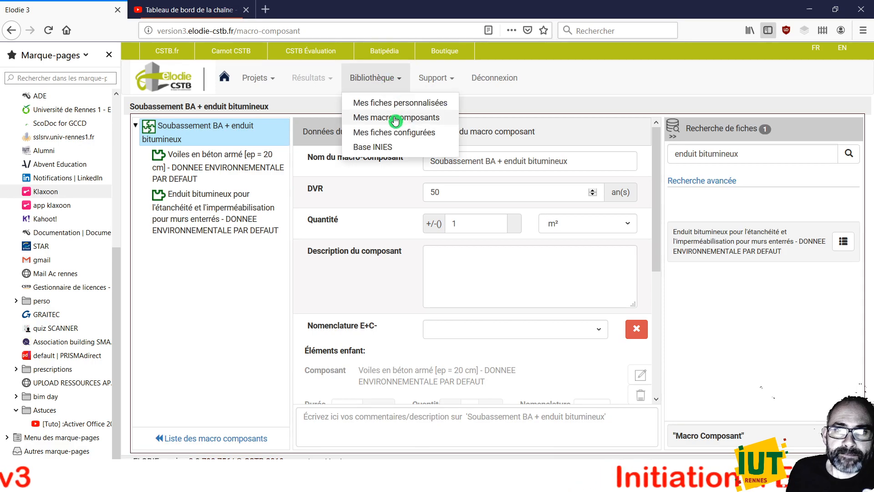
left_click(396, 117)
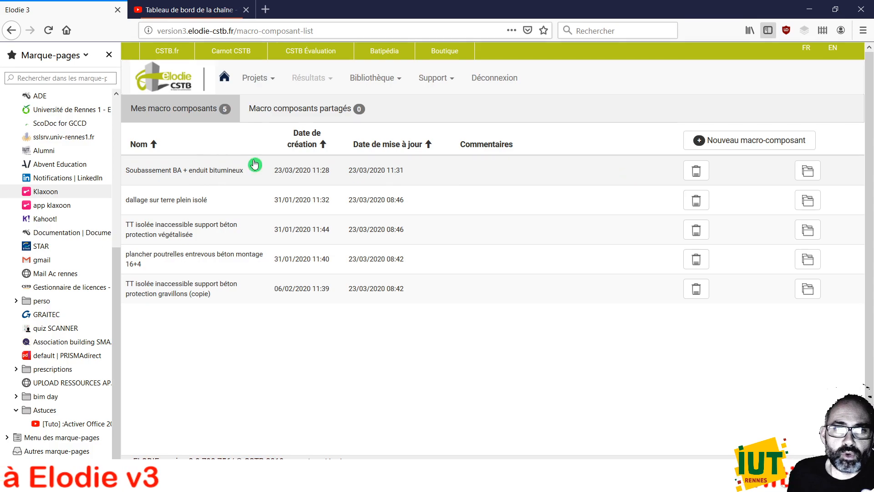
left_click(246, 83)
left_click(248, 98)
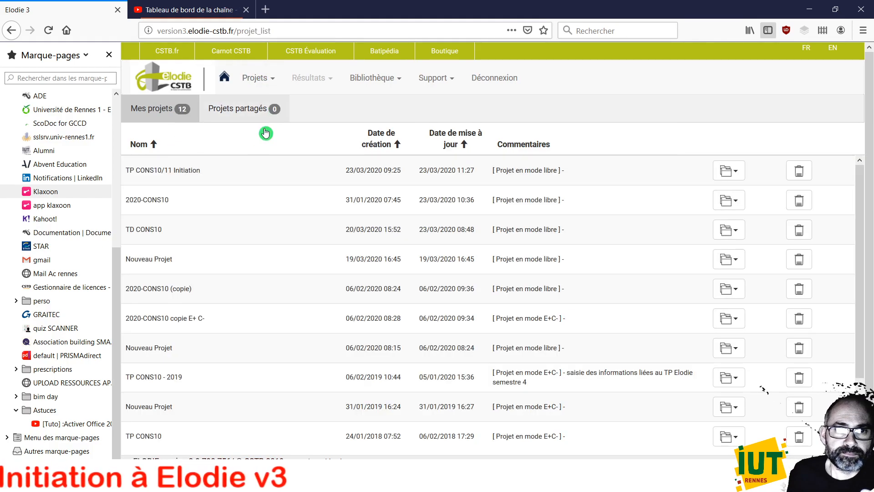
left_click(178, 171)
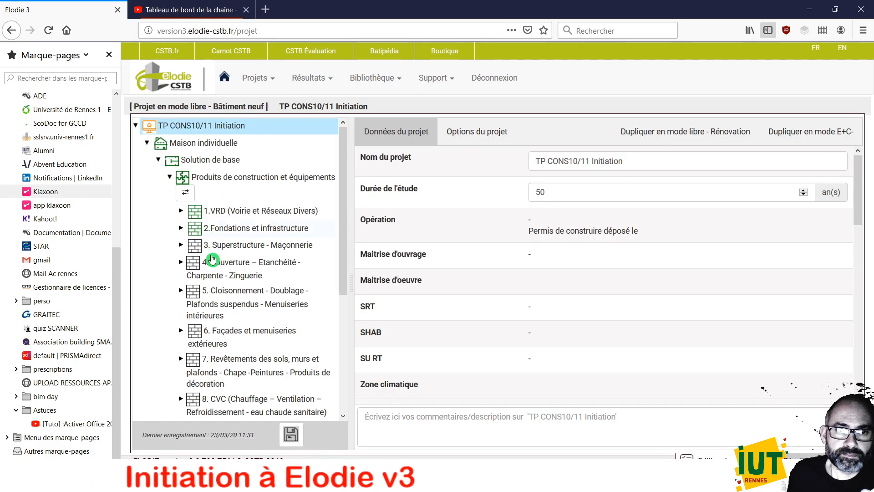
left_click(181, 228)
left_click(238, 249)
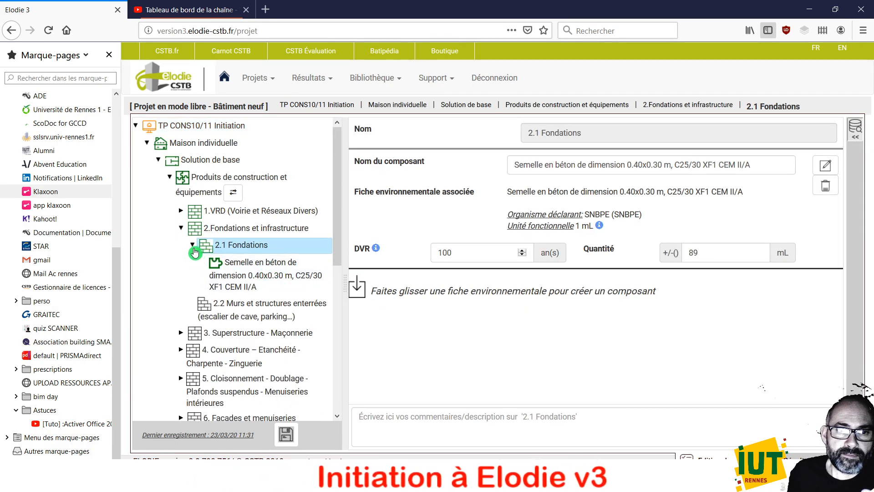
left_click(210, 318)
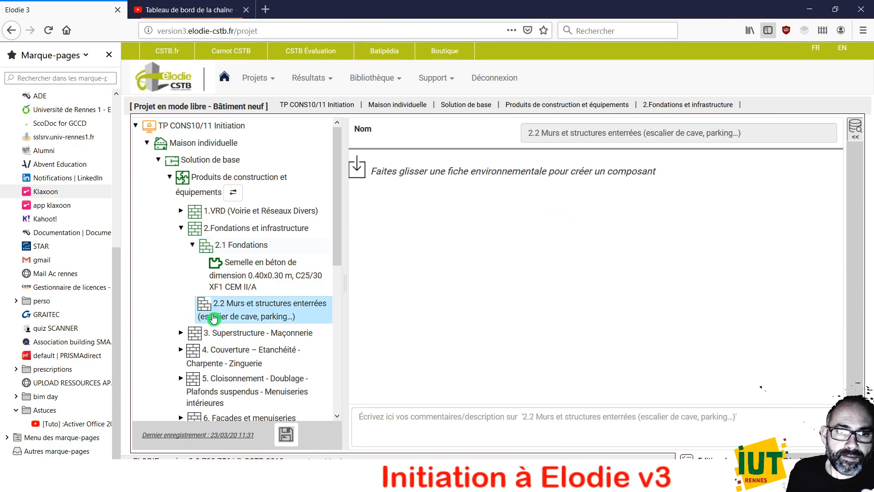
Search the environmental records with the data type restricted to Macro Composant, excluding FDES, PEP, default, conventional, configured and personalised records
left_click(858, 136)
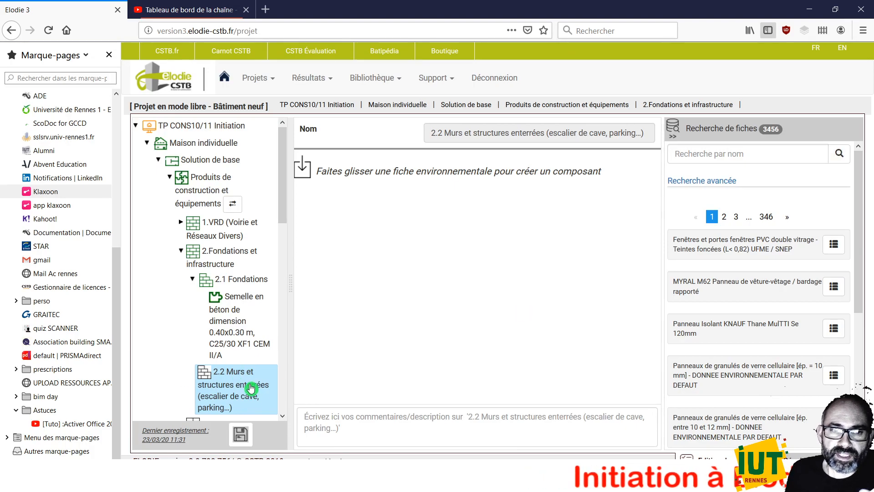
left_click(722, 181)
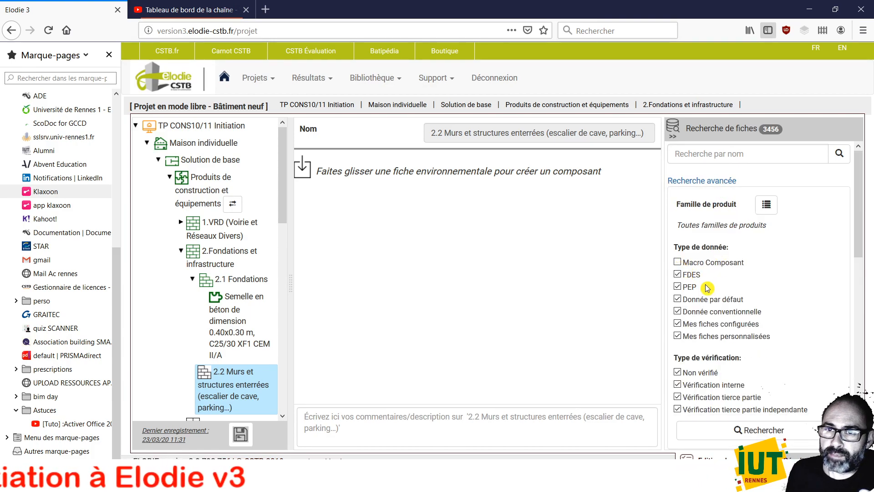
left_click(678, 262)
left_click(678, 274)
left_click(678, 287)
left_click(678, 299)
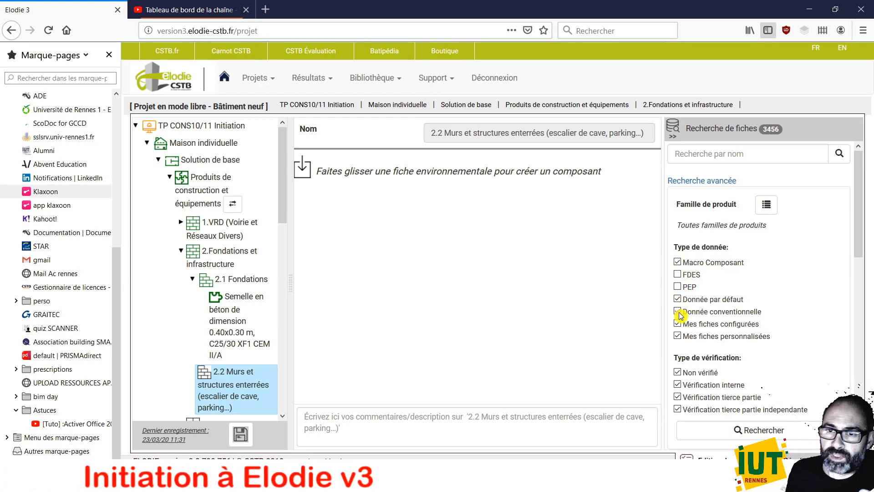
left_click(678, 311)
left_click(678, 336)
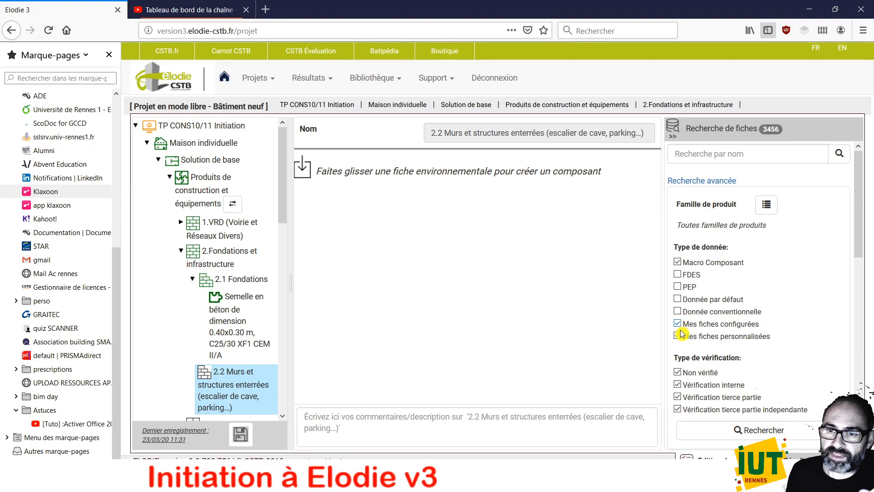
left_click(678, 324)
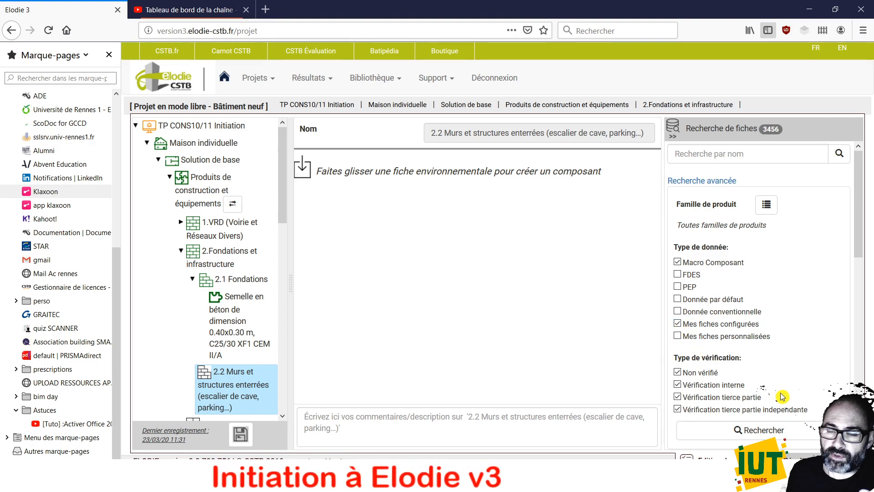
left_click(678, 324)
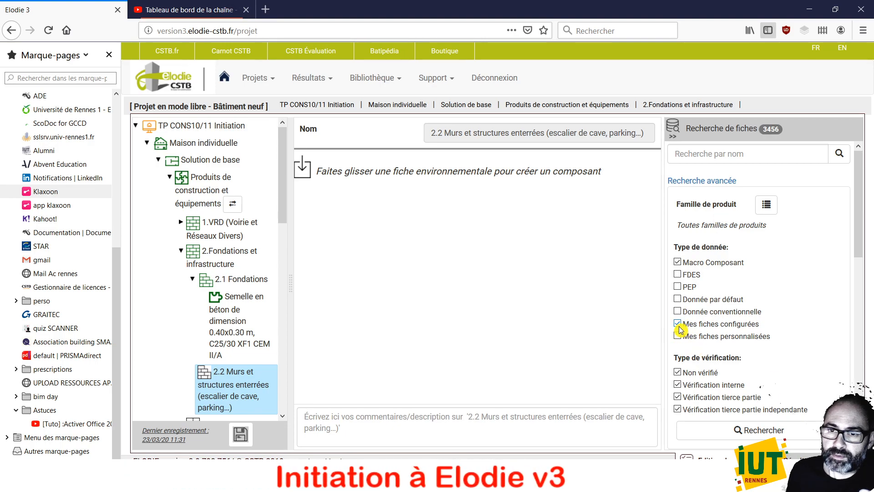
left_click(766, 431)
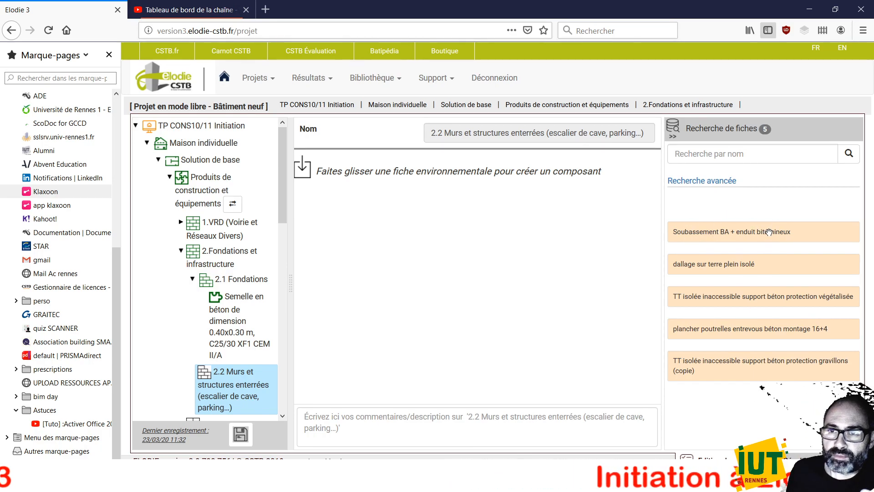
Add the macro-component "Soubassement BA + enduit bitumineux" to sub-lot 2.2 and set its quantity to 66.5 from the DQE table
left_click_drag(765, 233, 507, 213)
left_click_drag(562, 278, 567, 288)
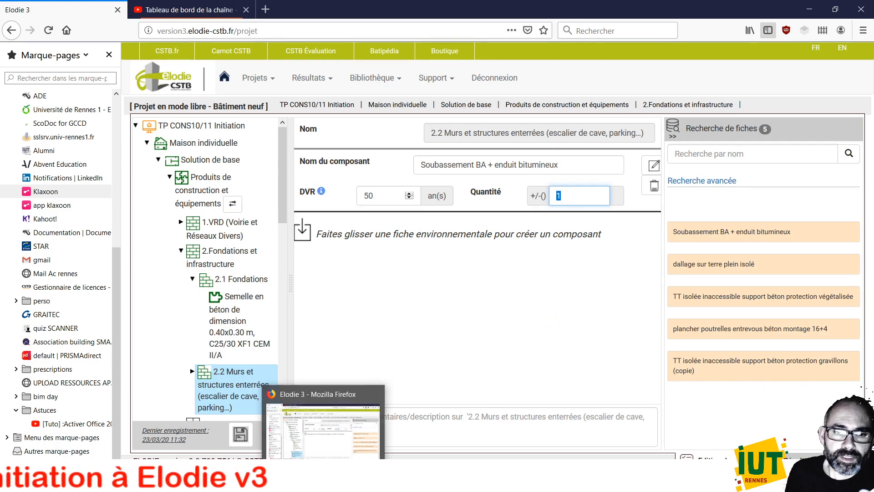
left_click(306, 481)
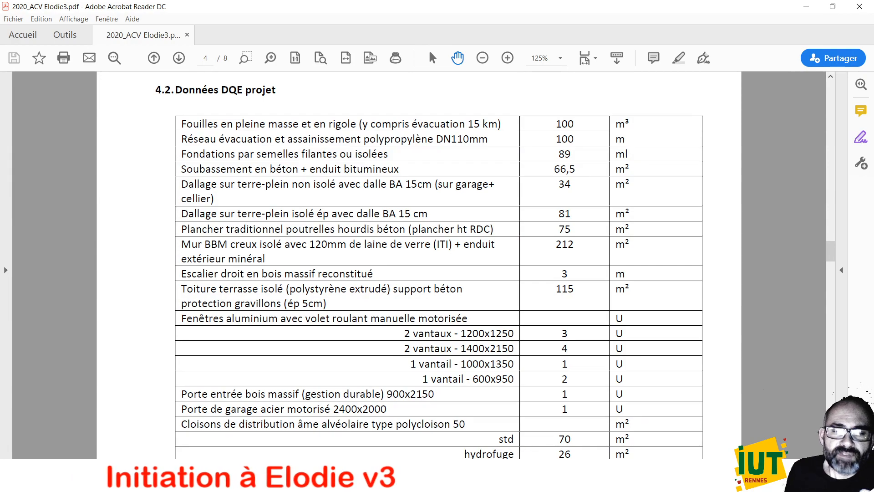
key("alt+Tab")
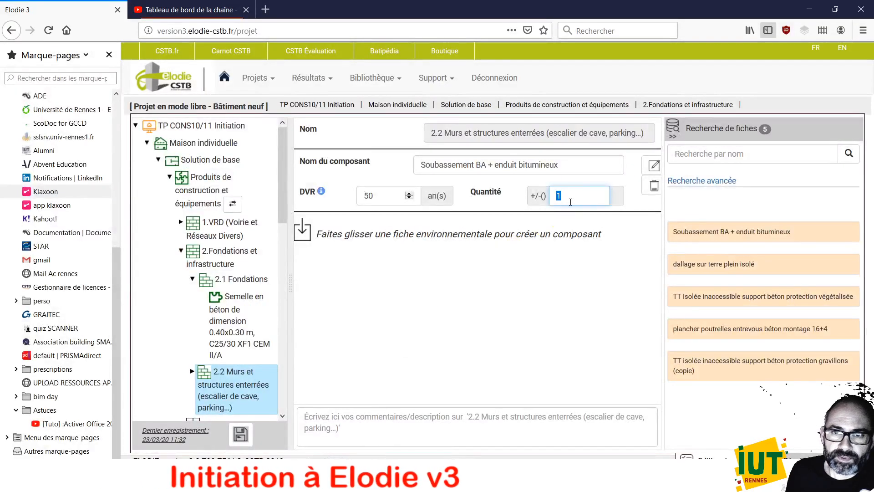
type("6.5")
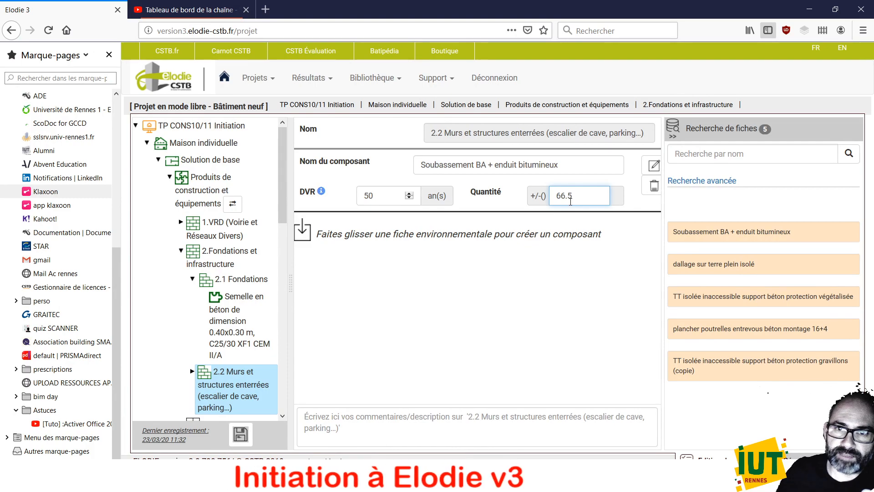
left_click(383, 192)
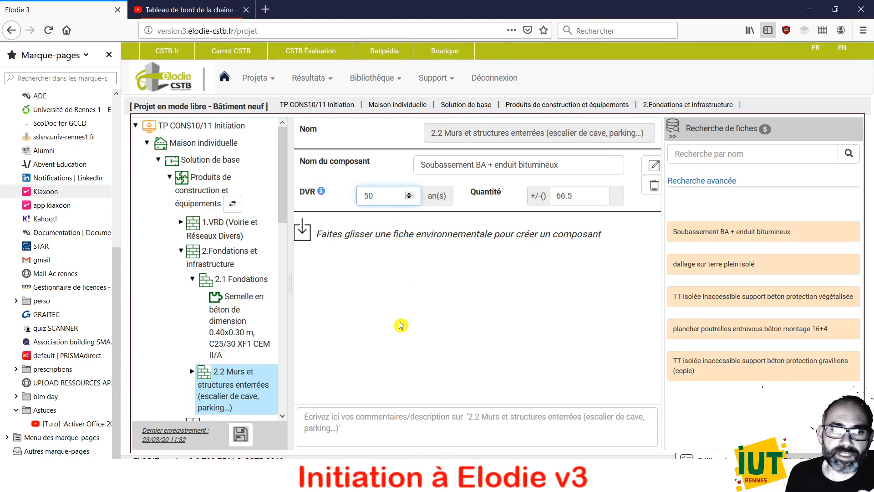
Collapse lot 2, open sub-lot 3.3 Eléments verticaux - Façades in lot 3, and consult the DQE table in the project PDF
left_click(192, 279)
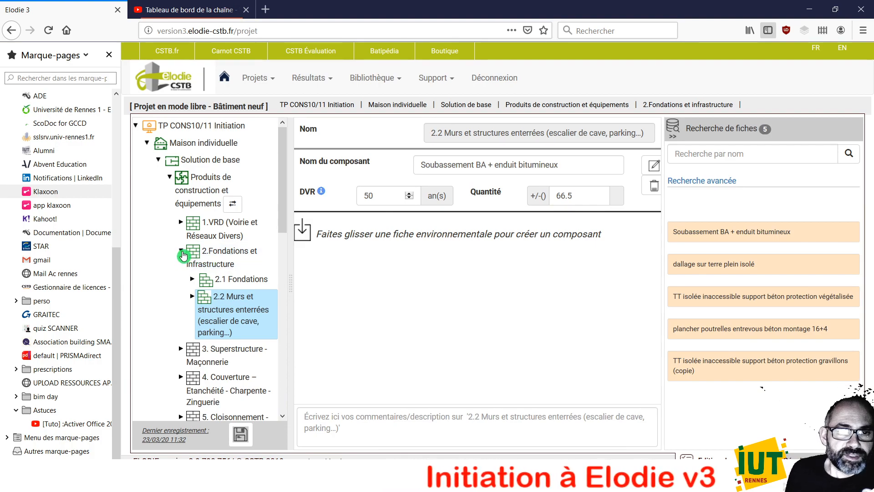
left_click(209, 258)
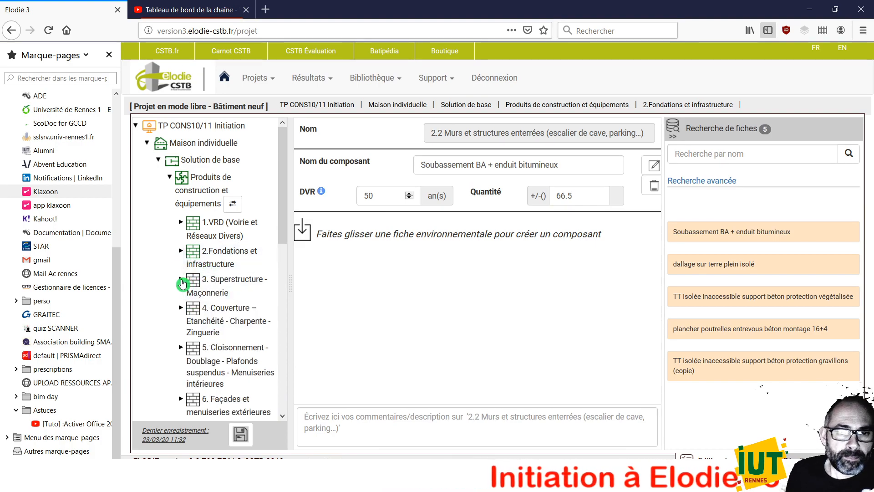
left_click(182, 282)
scroll(269, 324, "down", 2)
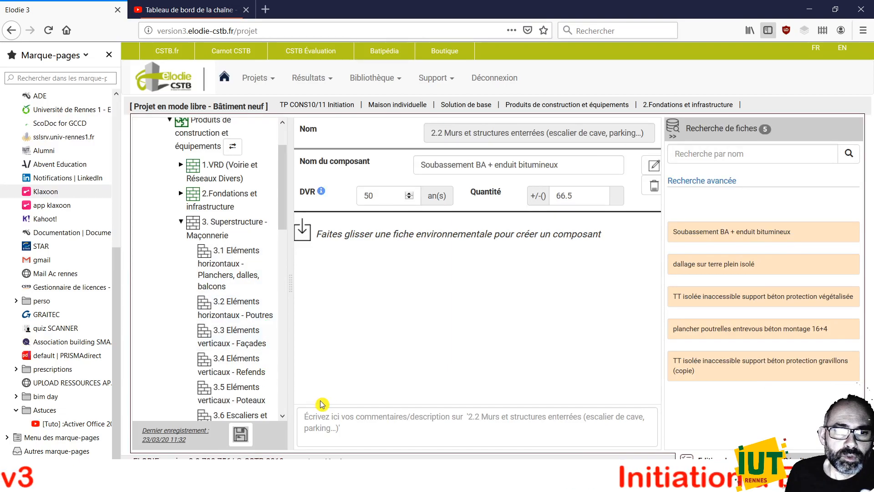
left_click(258, 343)
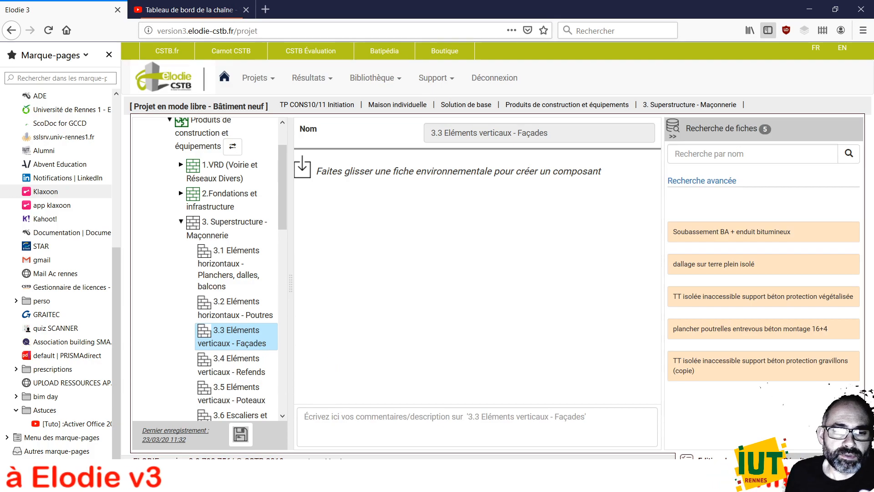
key("alt+Tab")
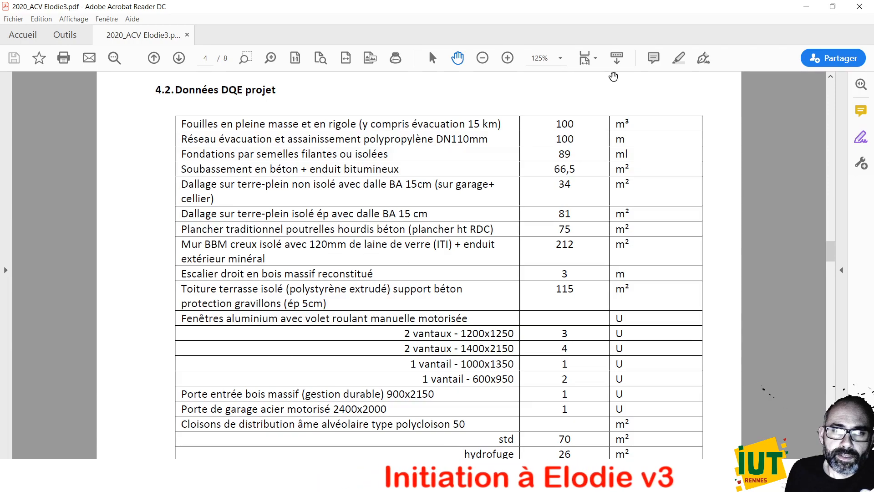
left_click(806, 6)
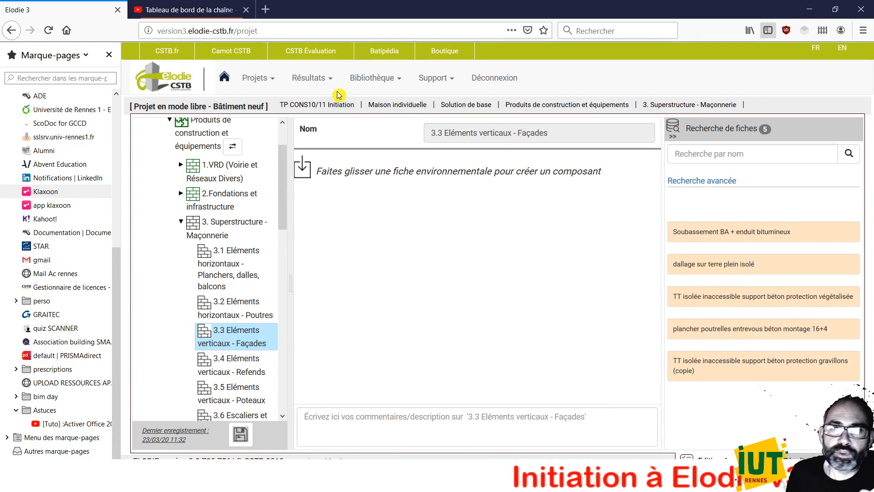
Create a new macro-component in the personal library and name it "BBM enduit + ITI laine de verre"
left_click(389, 82)
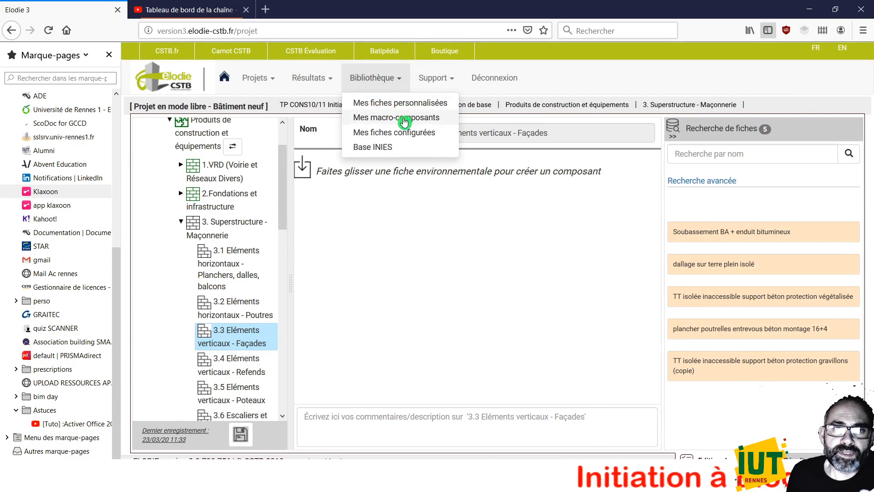
left_click(405, 119)
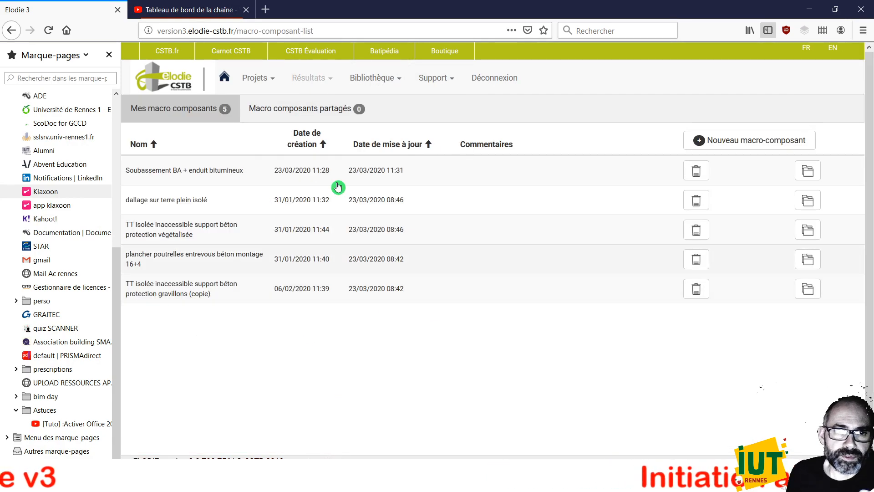
left_click(743, 146)
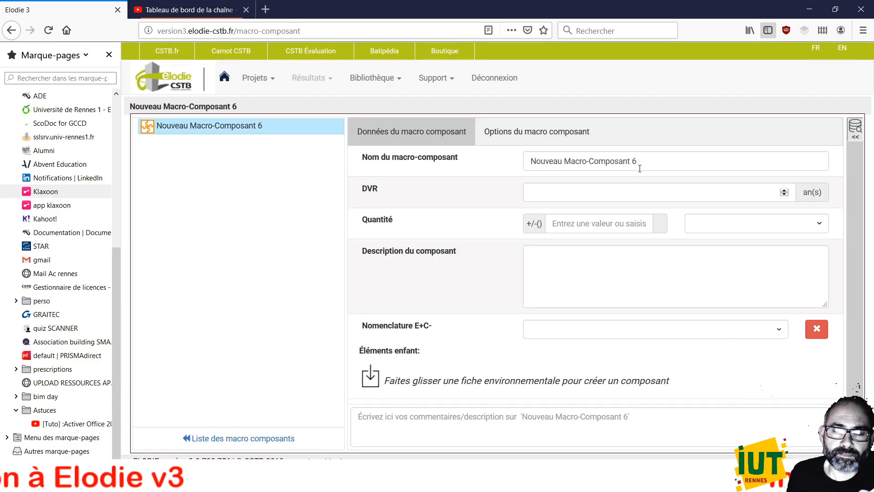
triple_click(605, 161)
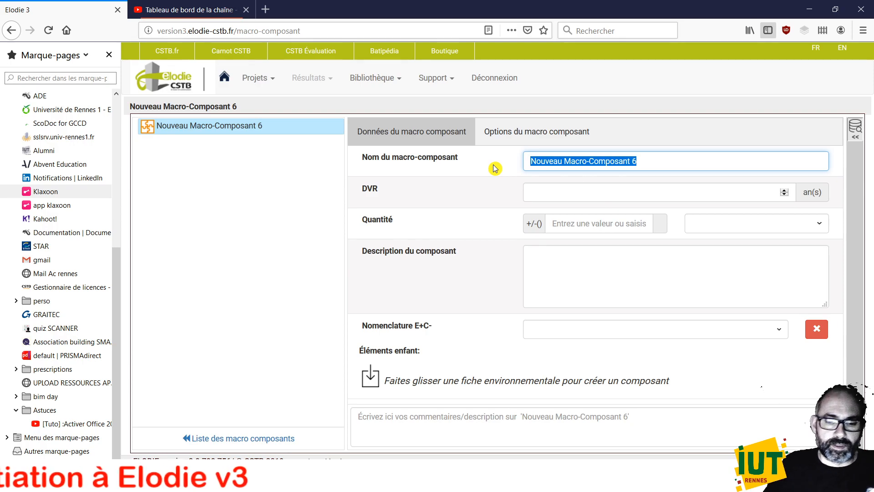
type("BBM en")
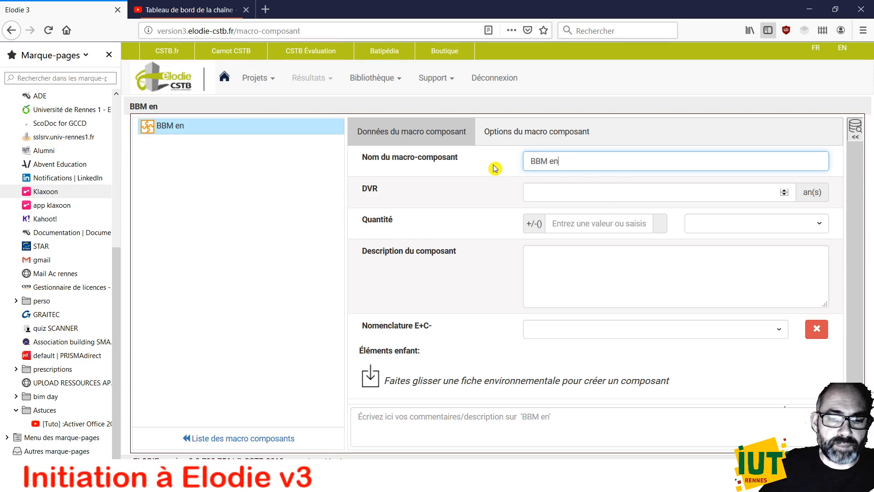
type("duit +")
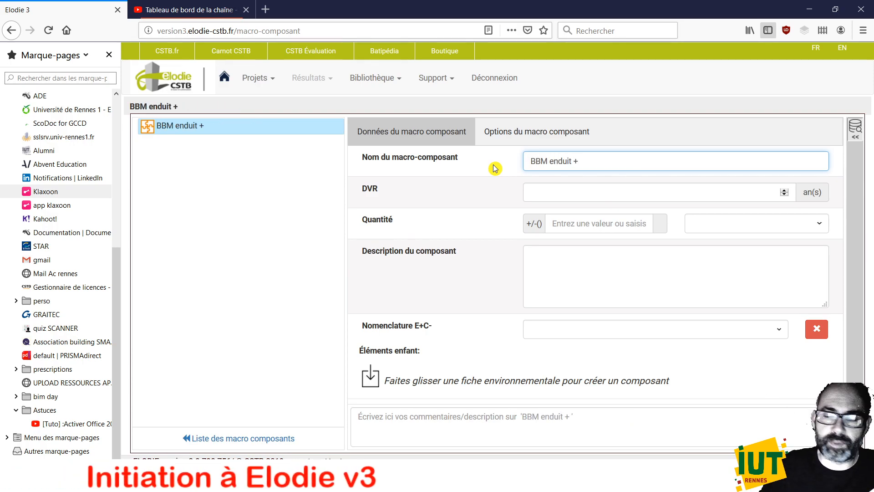
type(" ITI")
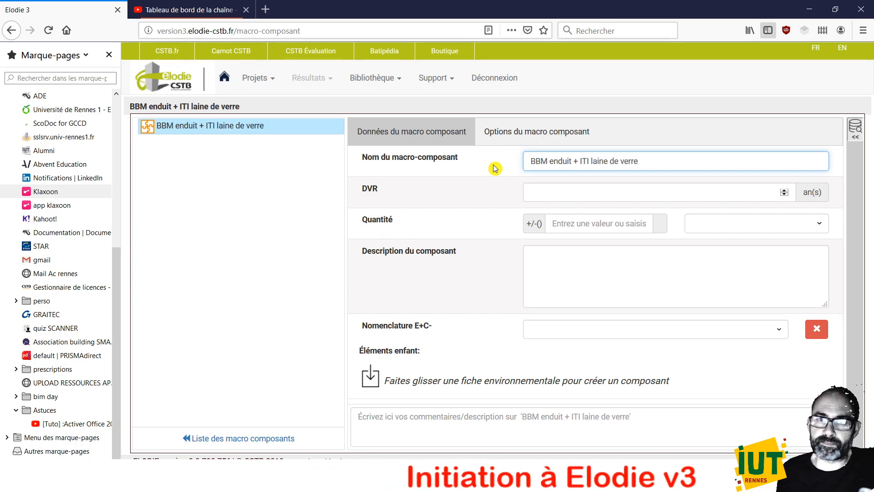
Set the macro-component's DVR to 50 years and its quantity to 1 m²
left_click(561, 194)
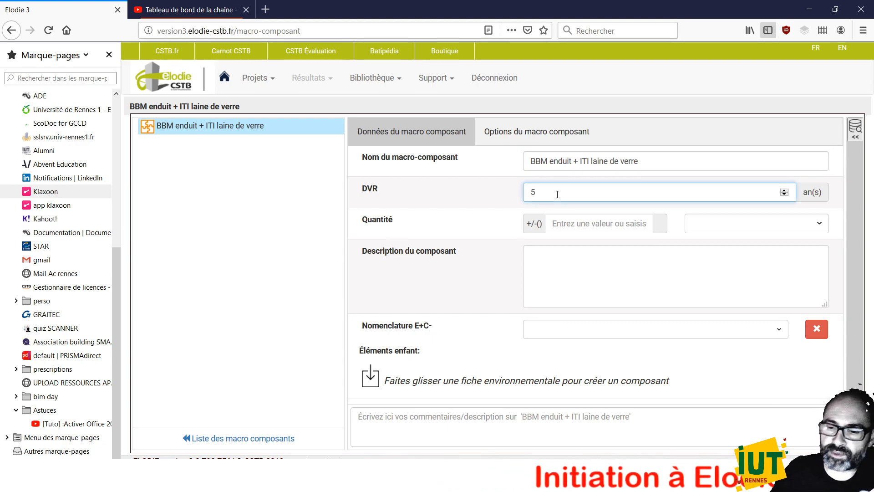
left_click(585, 219)
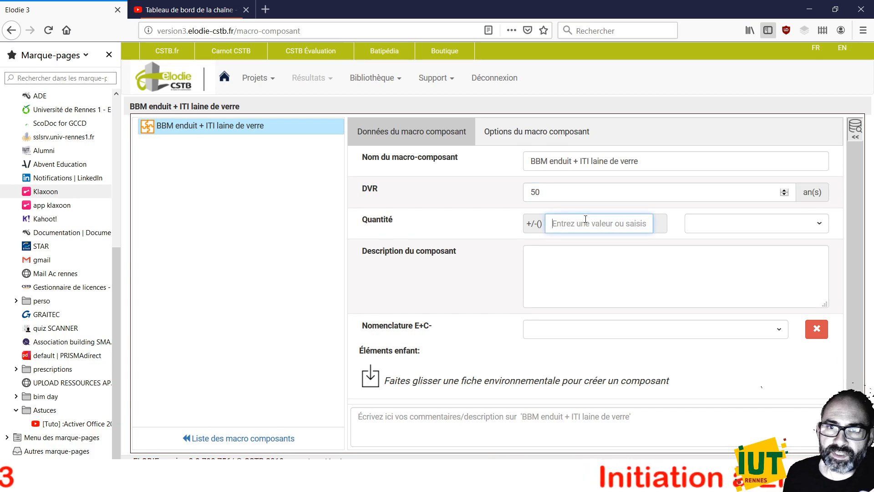
left_click(774, 224)
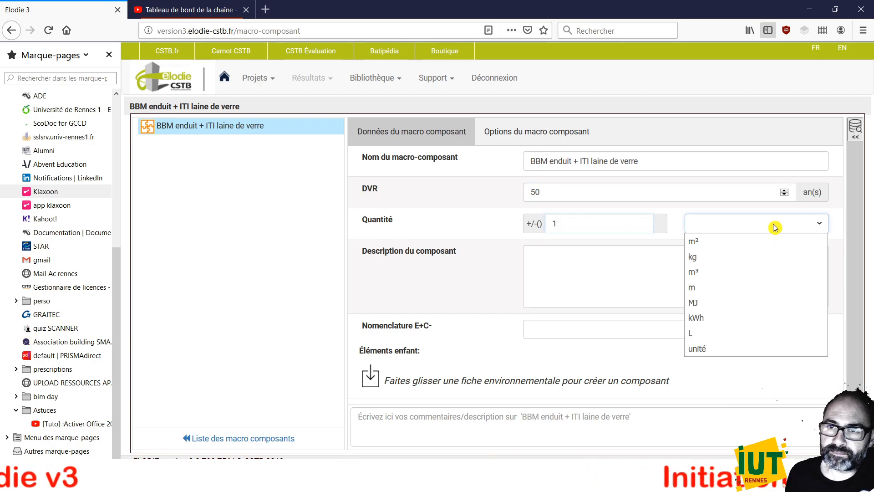
left_click(694, 240)
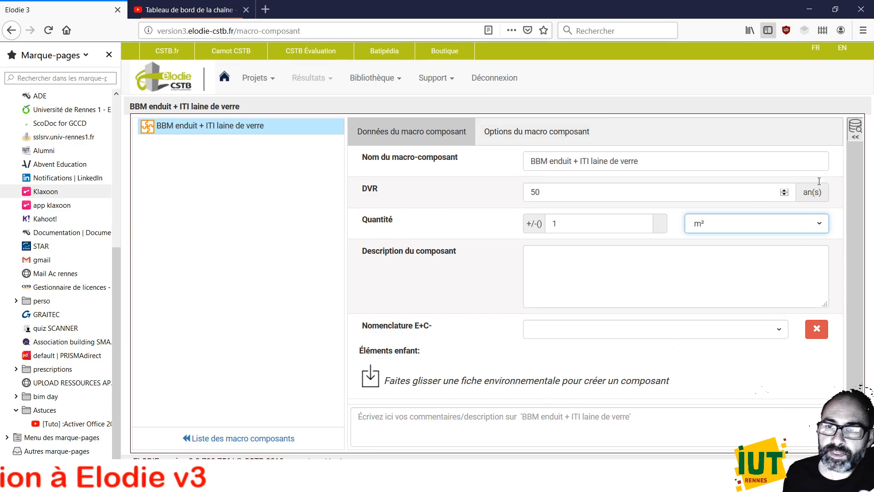
Search the environmental records for "doublage laine de verre" and add the R=5 m².K/W plasterboard and glass wool lining complex to the macro-component
left_click(855, 133)
left_click(856, 133)
left_click(855, 133)
left_click(855, 133)
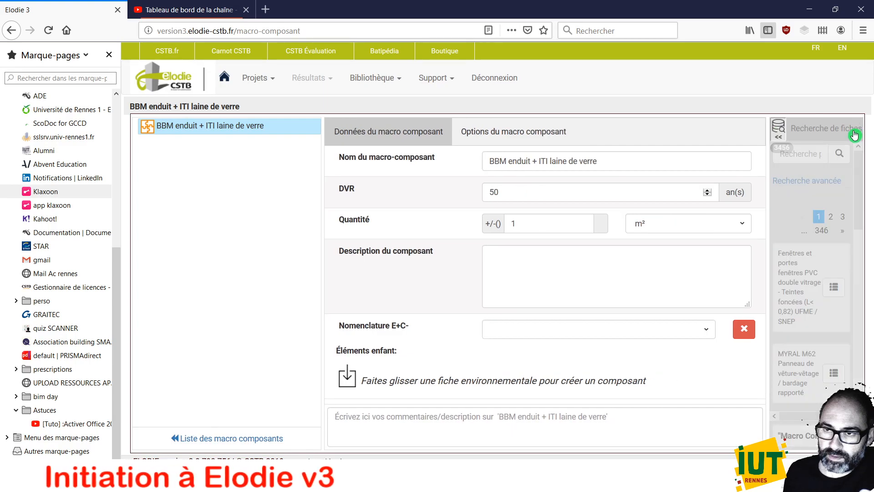
left_click(855, 134)
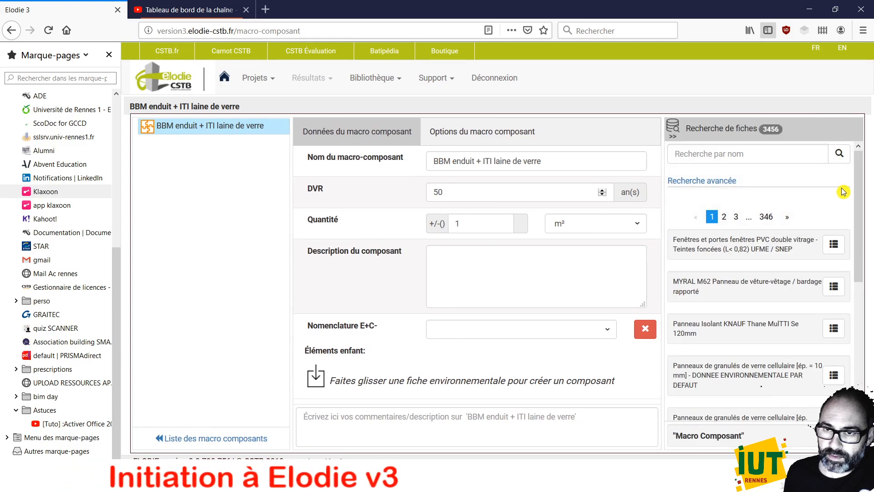
left_click(697, 155)
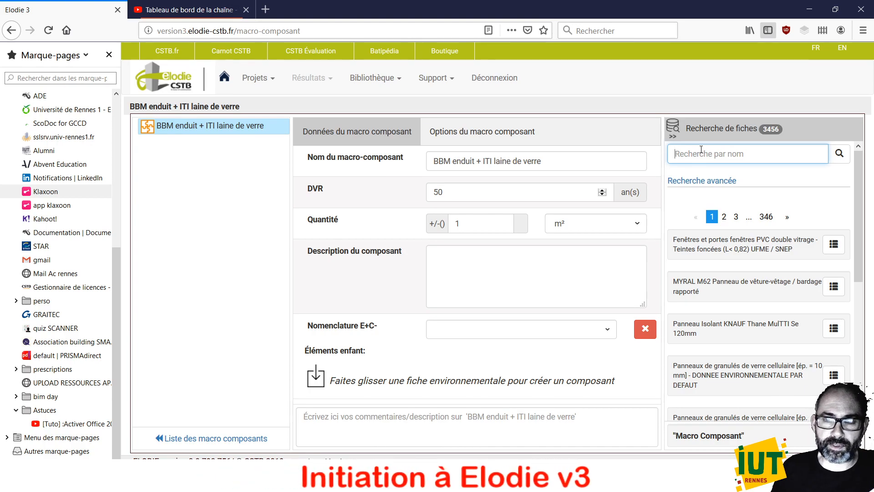
type("douba")
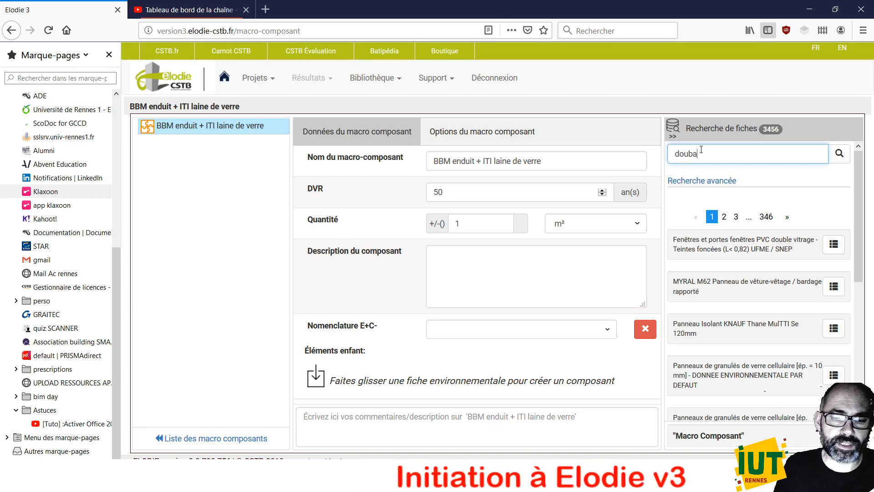
key("BackSpace")
type("lage laine de verre")
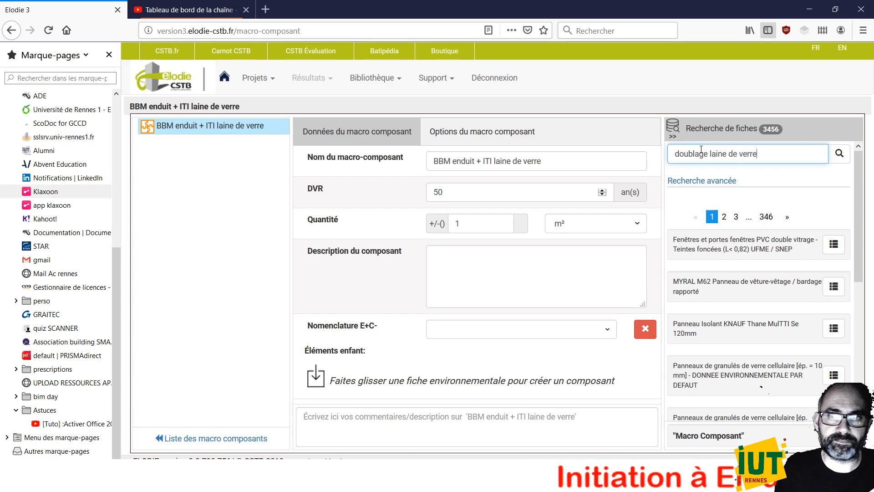
left_click(842, 160)
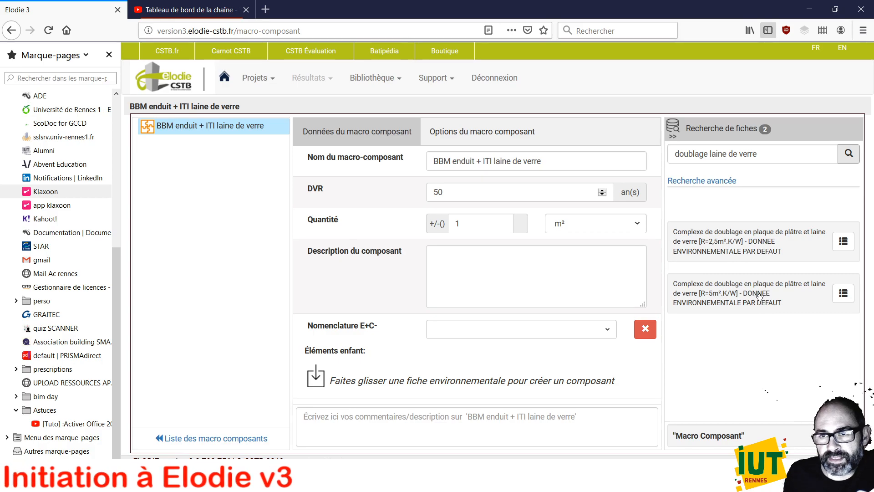
left_click_drag(759, 295, 460, 411)
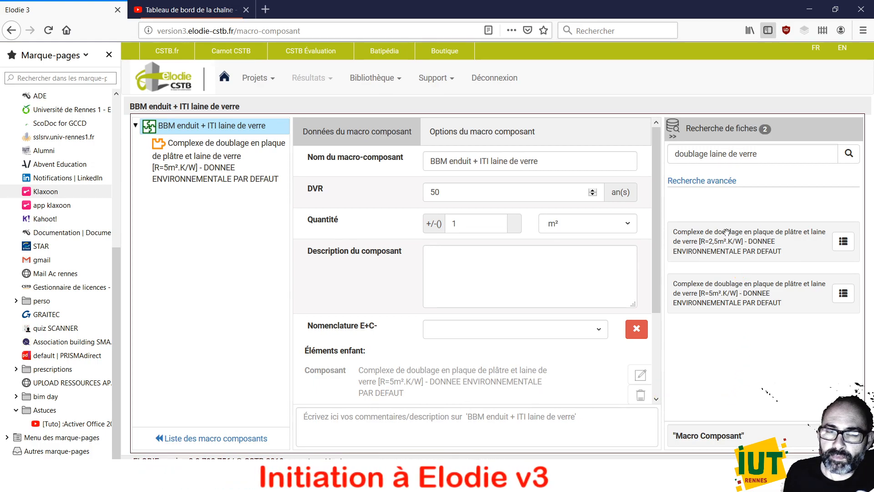
Search the records for "bloc en béton" and add "Bloc en béton (pose à joints épais)" to the macro-component
left_click(778, 153)
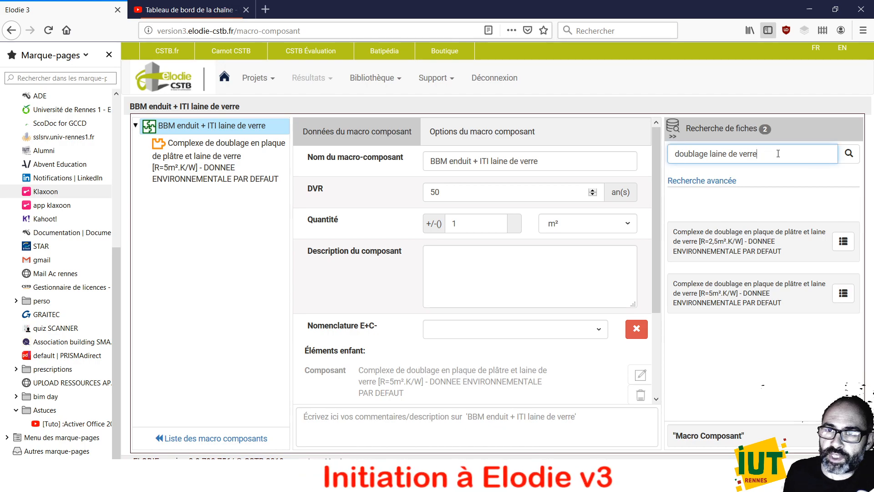
triple_click(778, 153)
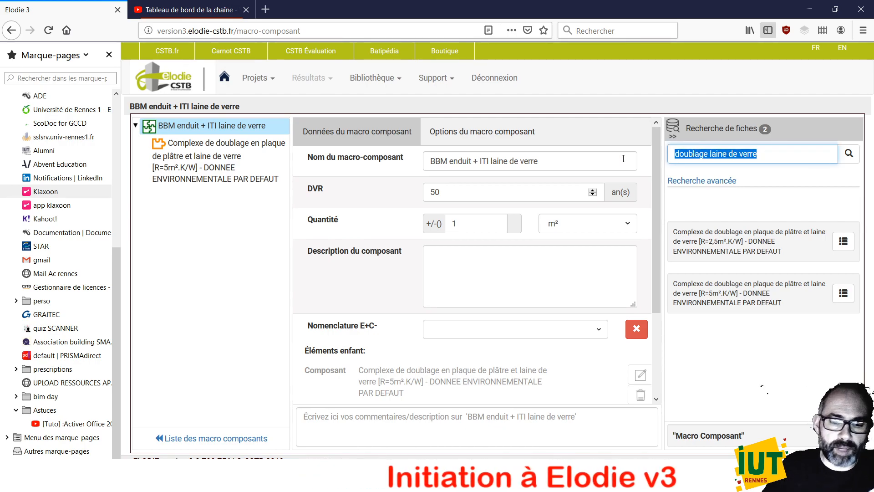
type("bloc en béton")
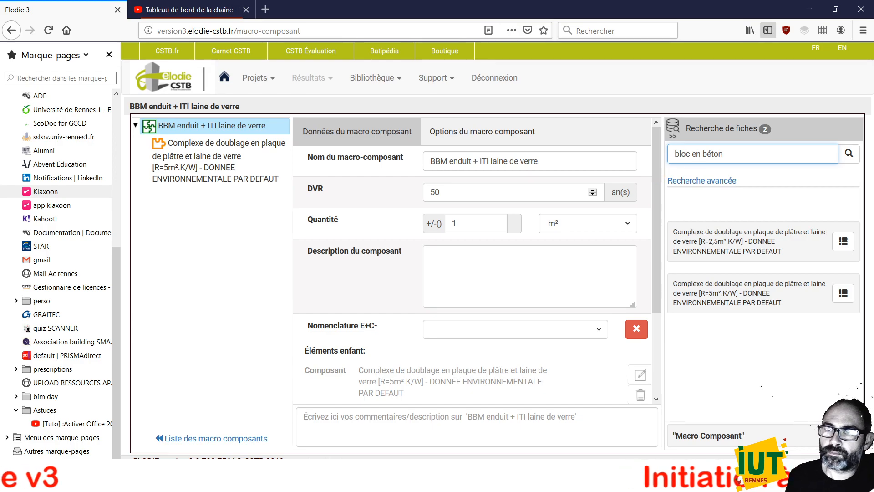
left_click(847, 158)
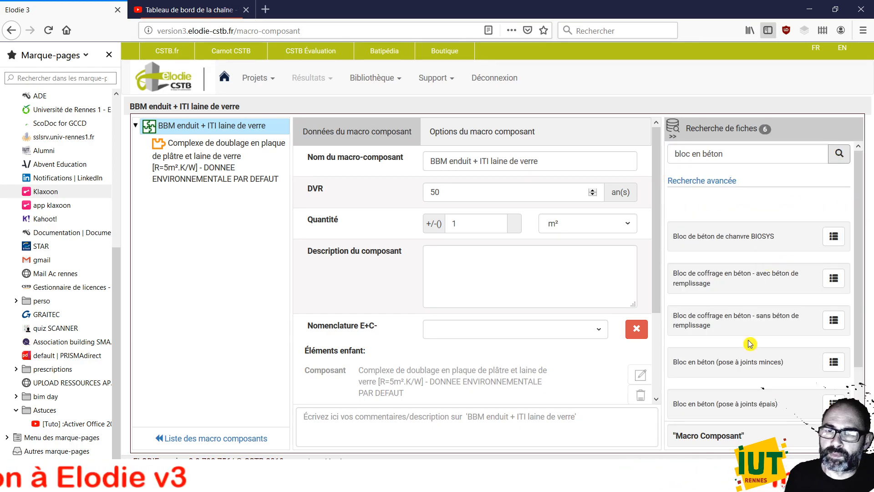
scroll(750, 344, "down", 2)
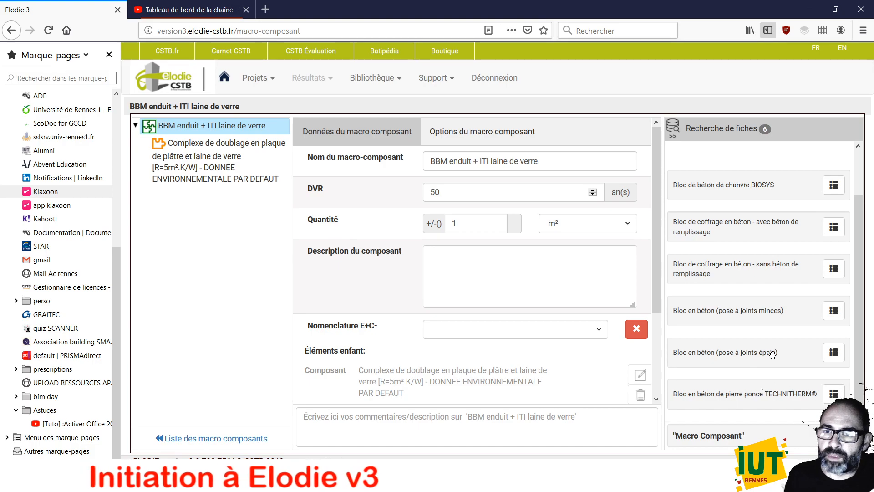
left_click_drag(768, 353, 214, 274)
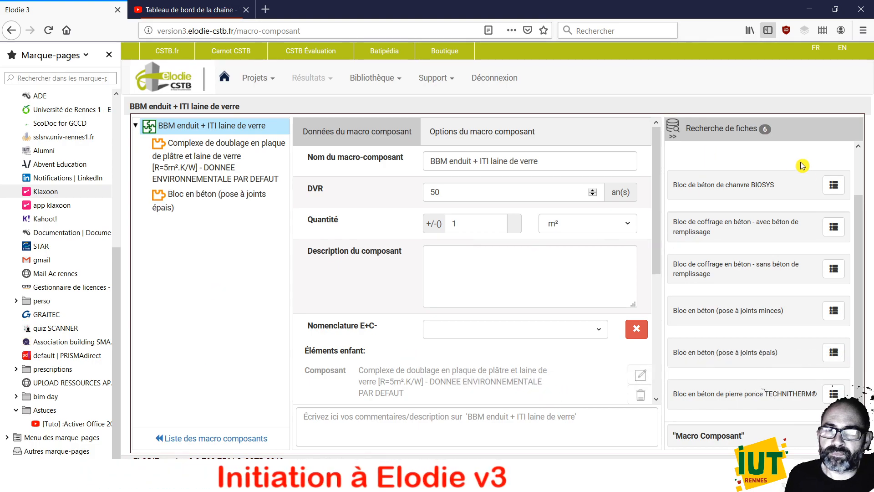
Search the records for "enduit minéral" and add the default record "Revêtement extérieur des façades en mortier d'enduit minéral" to the macro-component
scroll(864, 164, "up", 2)
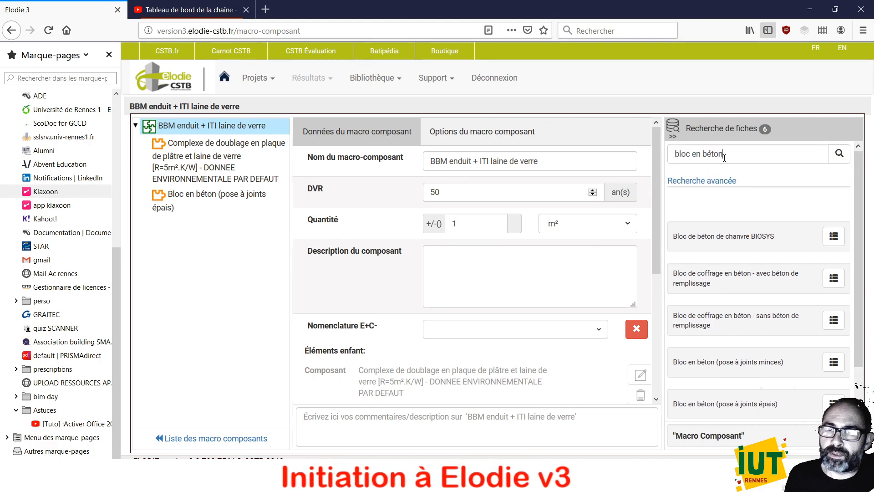
left_click_drag(784, 154, 637, 155)
type("en")
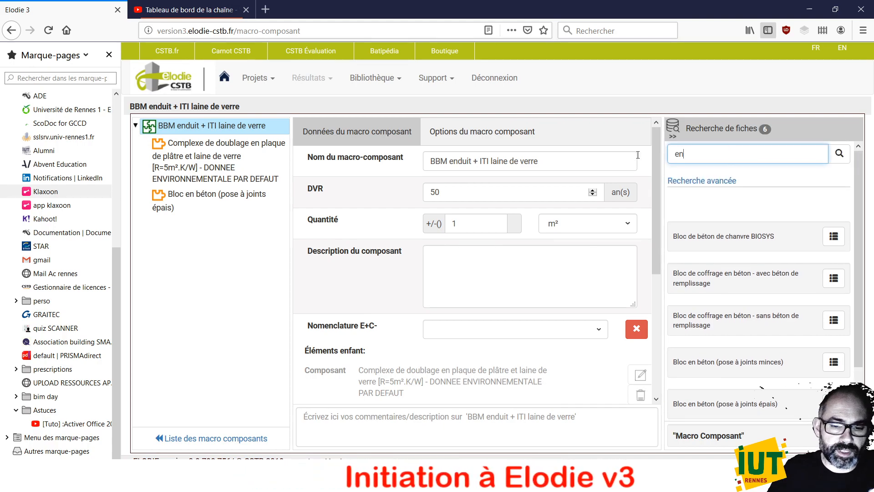
type("duit minéral")
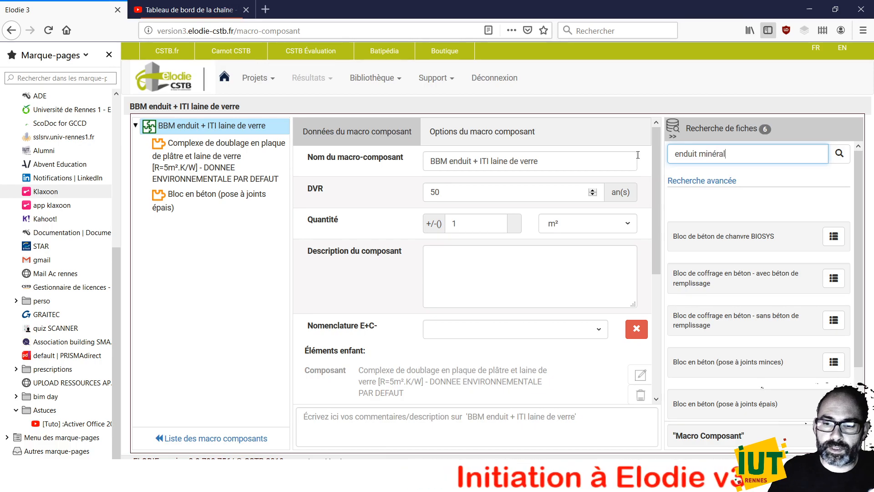
key("Return")
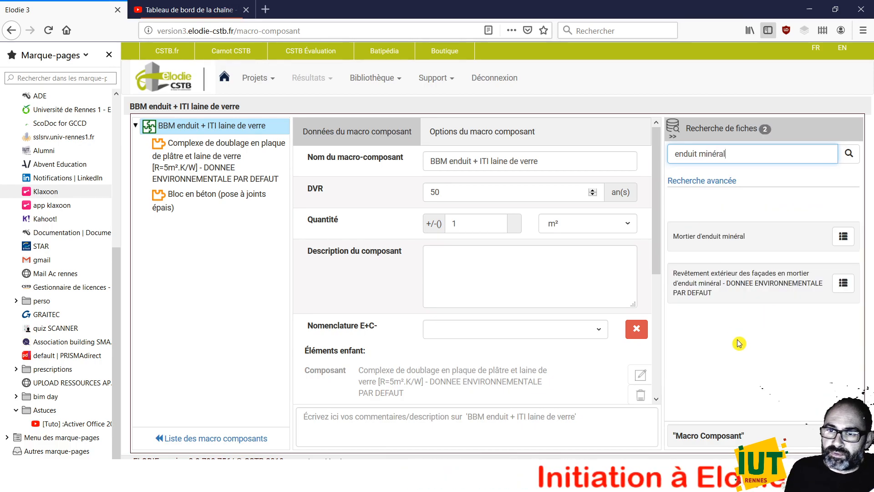
left_click_drag(765, 283, 542, 396)
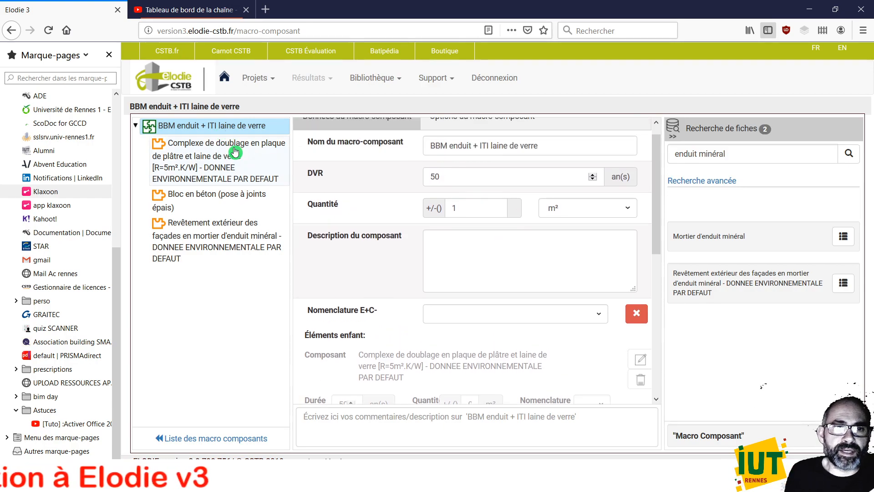
Set the quantity of the lining complex, concrete block and mineral render components to 1 m² each, and return to the macro-component's data
left_click(253, 166)
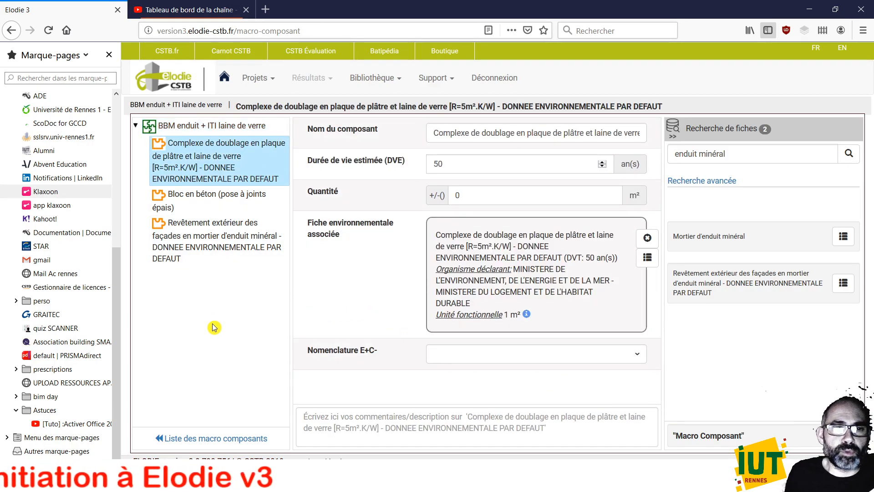
double_click(500, 195)
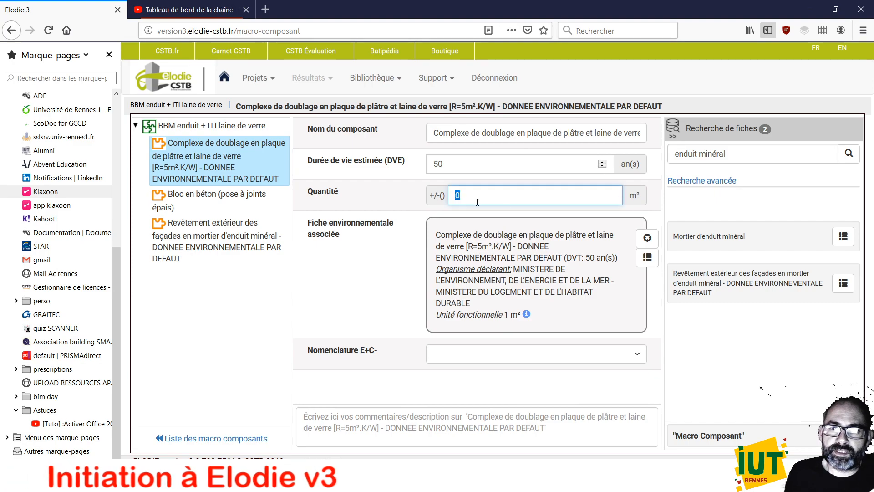
type("1")
left_click(218, 197)
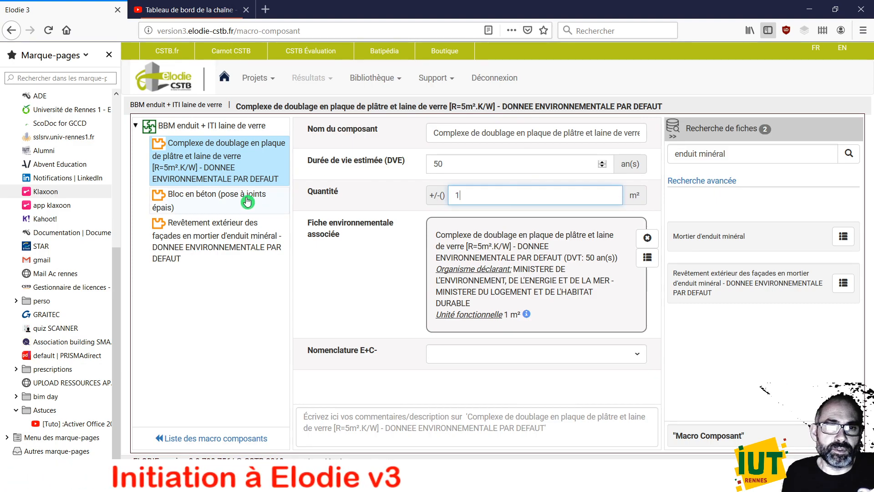
double_click(458, 196)
type("1")
left_click(240, 244)
double_click(457, 196)
type("1")
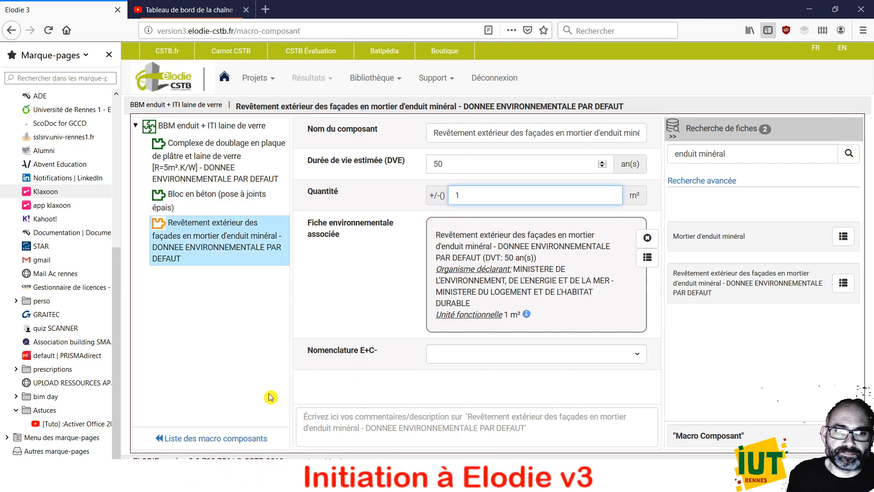
left_click(320, 269)
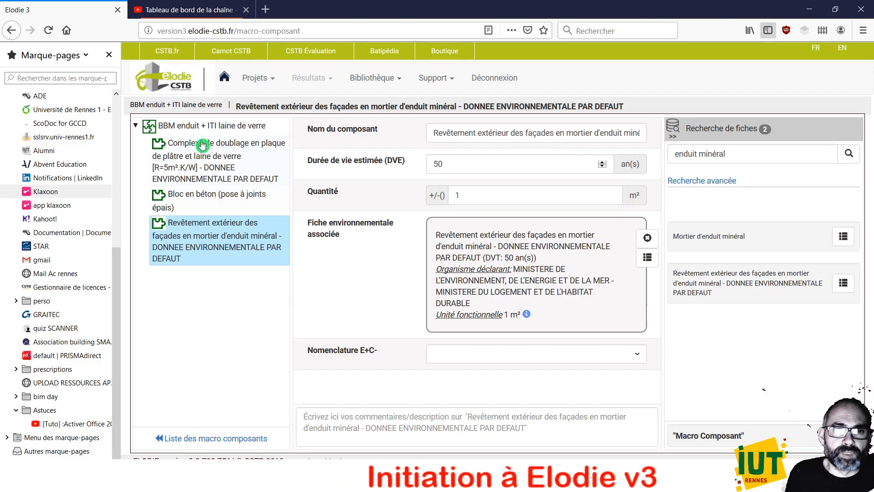
left_click(173, 125)
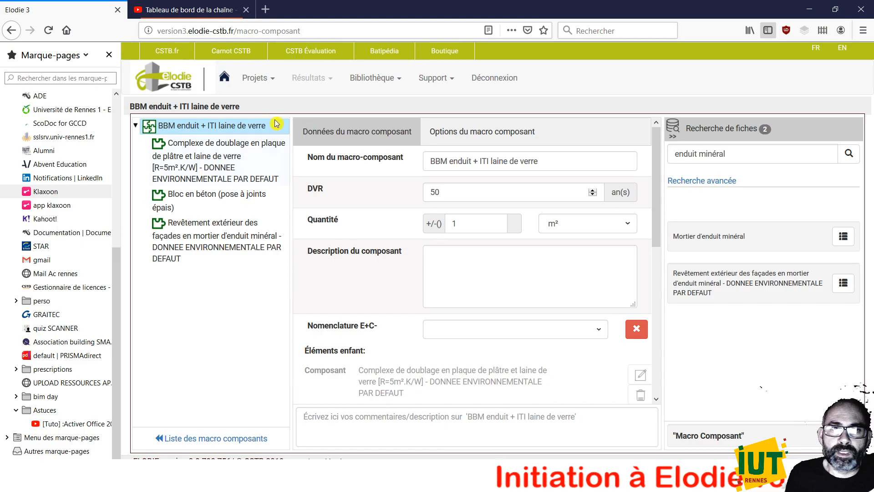
Open the project "TP CONS10/11 Initiation" and select sub-lot "3.3 Eléments verticaux - Façades" under the superstructure lot
left_click(371, 83)
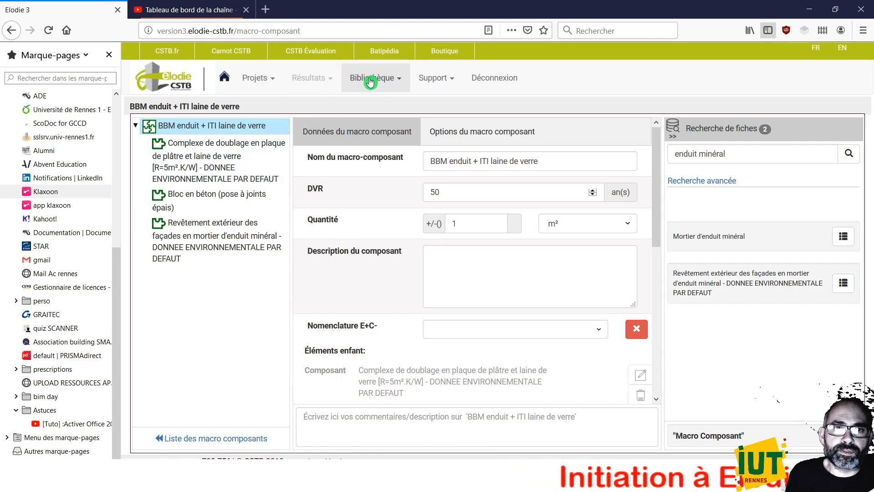
left_click(260, 85)
left_click(241, 100)
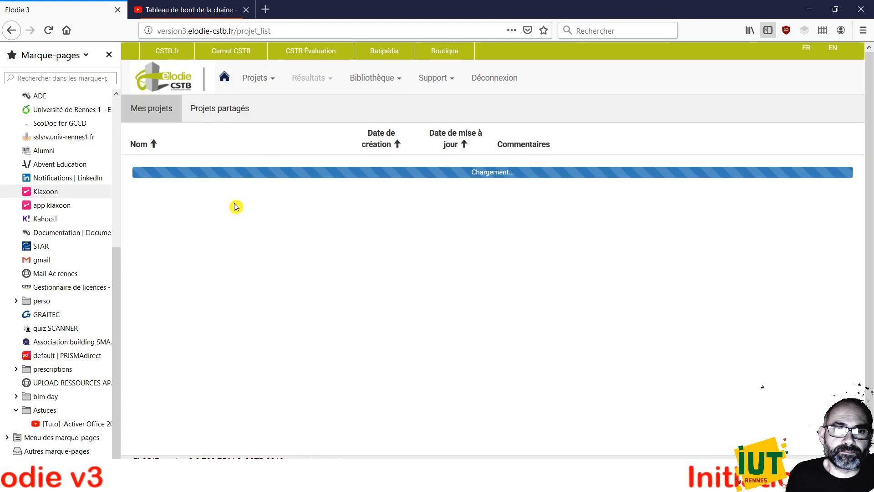
left_click(178, 172)
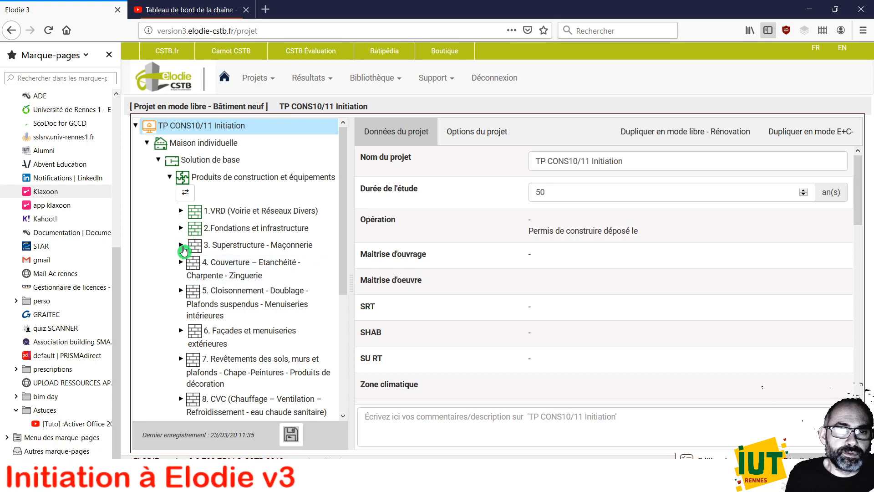
left_click(181, 246)
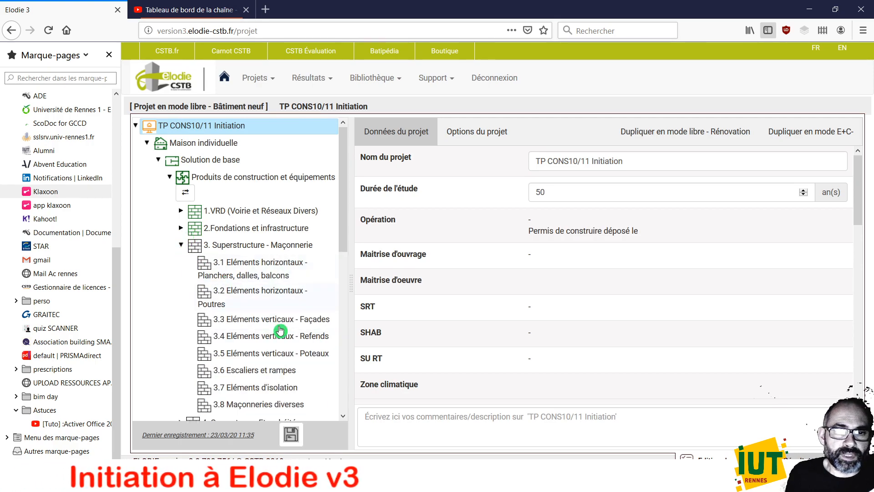
left_click(314, 320)
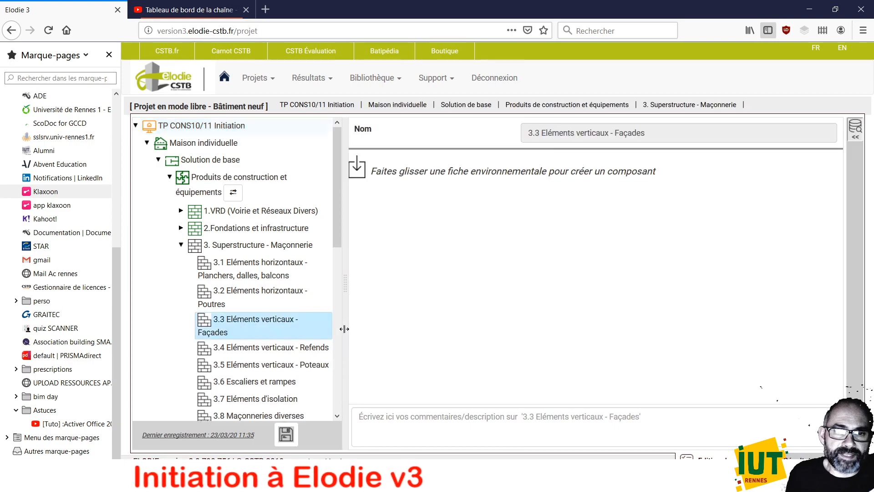
Search the environmental records for "BBM" and add the macro-component "BBM enduit + ITI laine de verre" to sub-lot 3.3
left_click(857, 136)
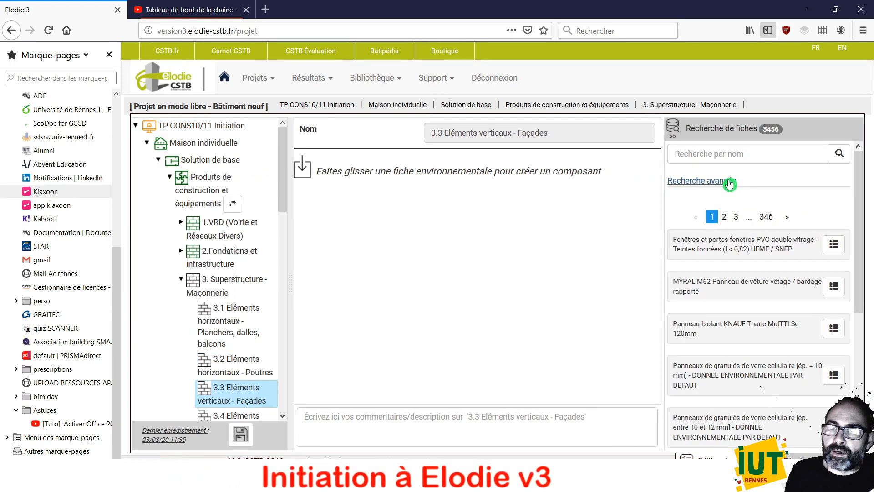
left_click(724, 181)
left_click(681, 264)
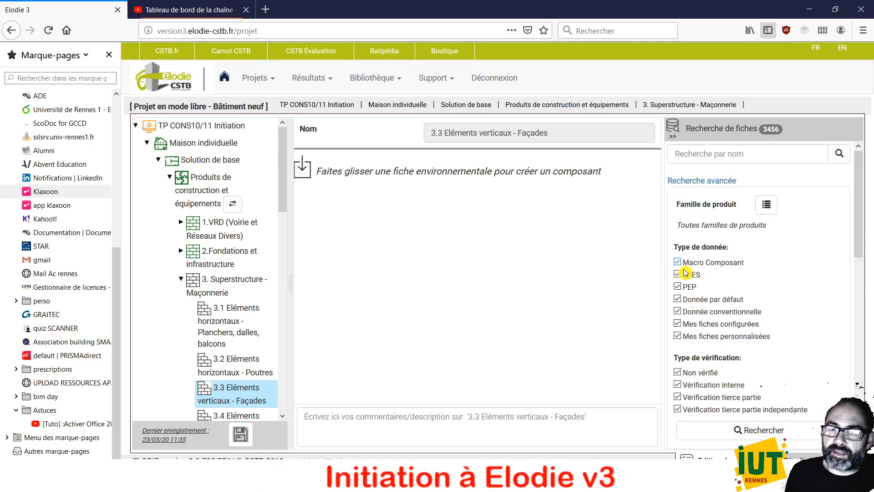
left_click(706, 153)
type("BBM")
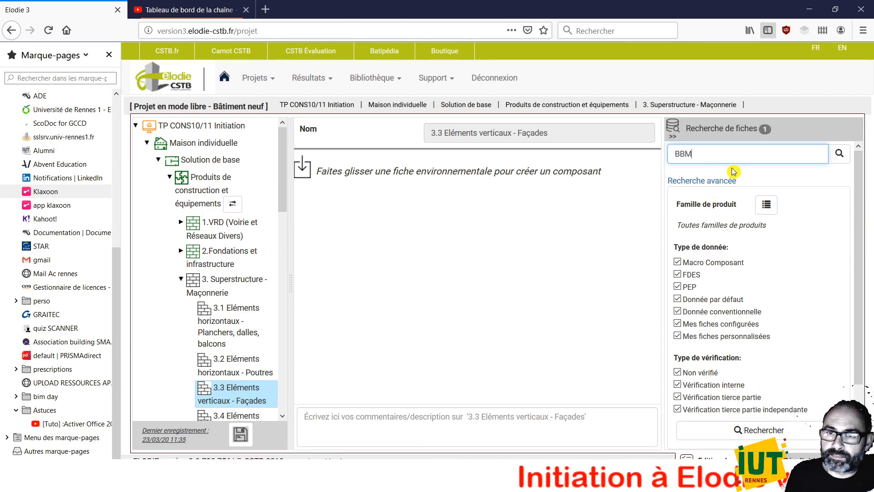
left_click(845, 158)
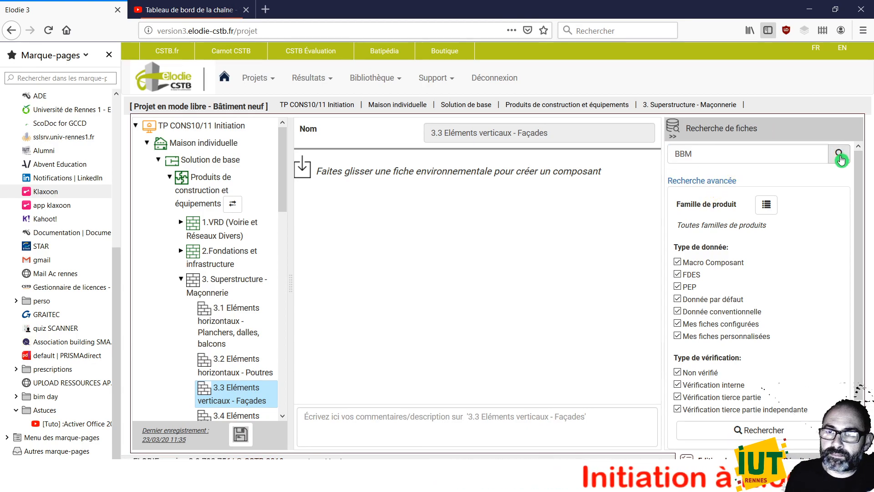
scroll(816, 336, "down", 2)
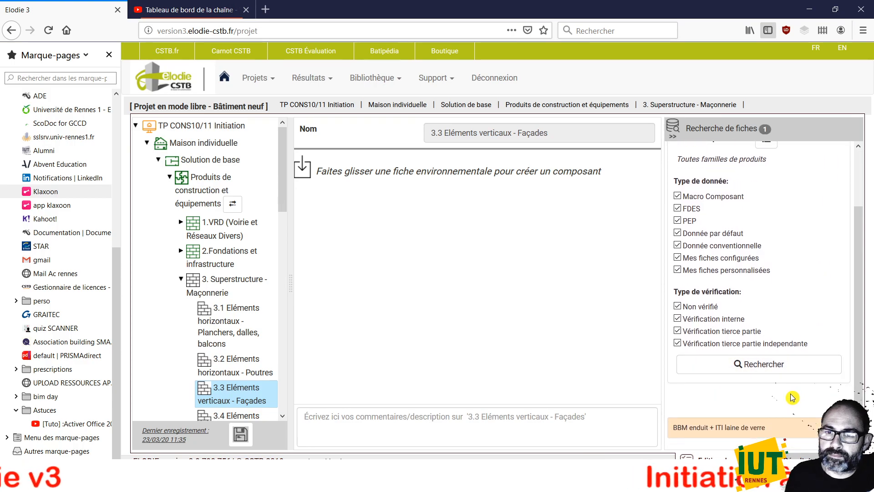
left_click_drag(710, 432, 499, 269)
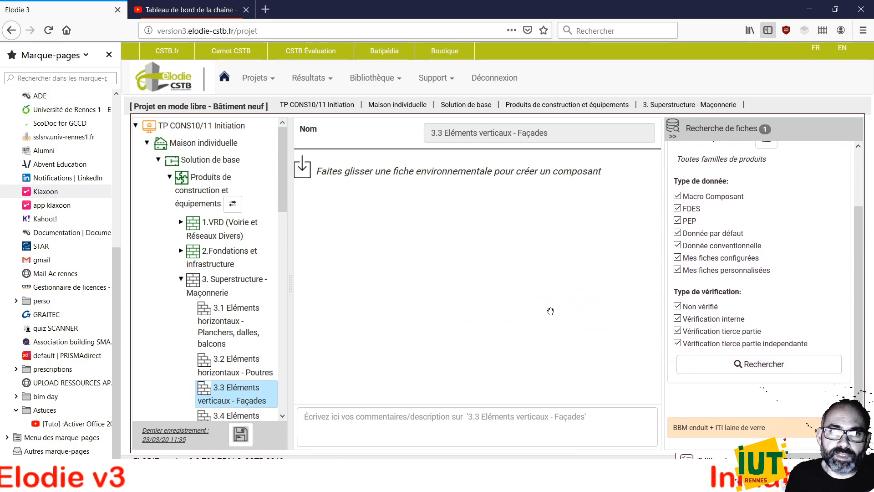
left_click_drag(534, 292, 541, 293)
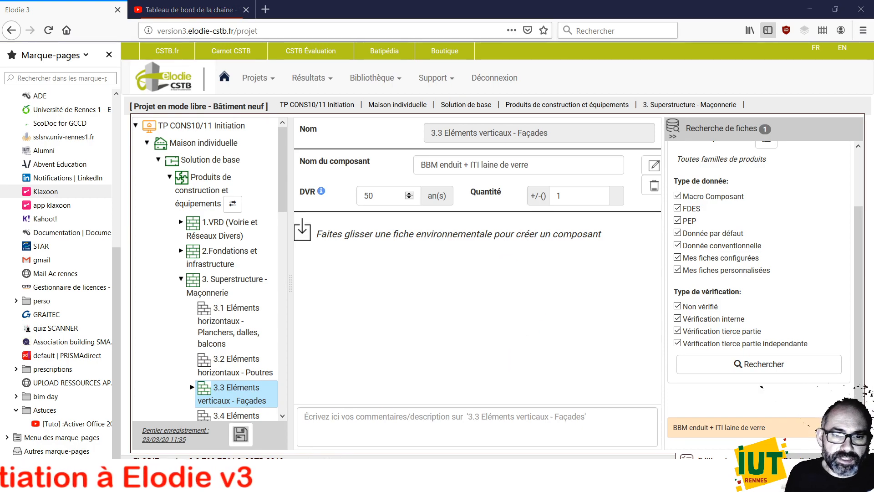
Check the insulated BBM wall's area in the DQE table and set the façade component's quantity to 212
key("alt+Tab")
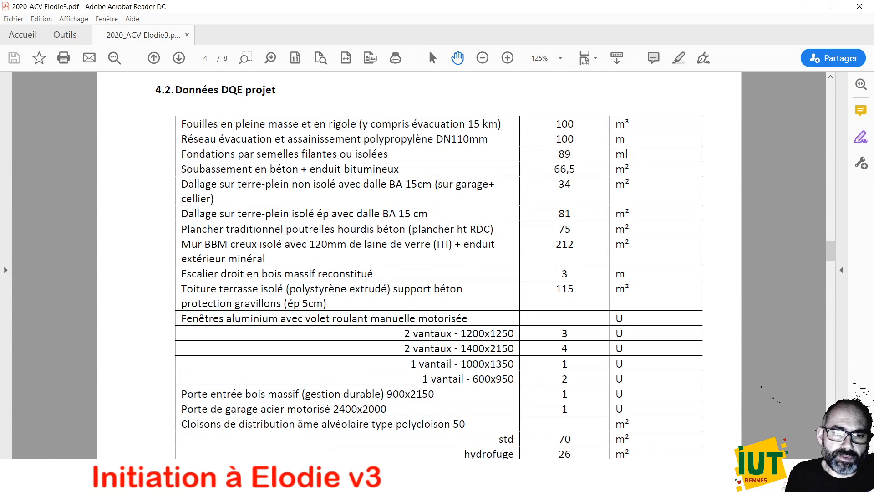
key("alt+Tab")
type("212")
left_click(383, 195)
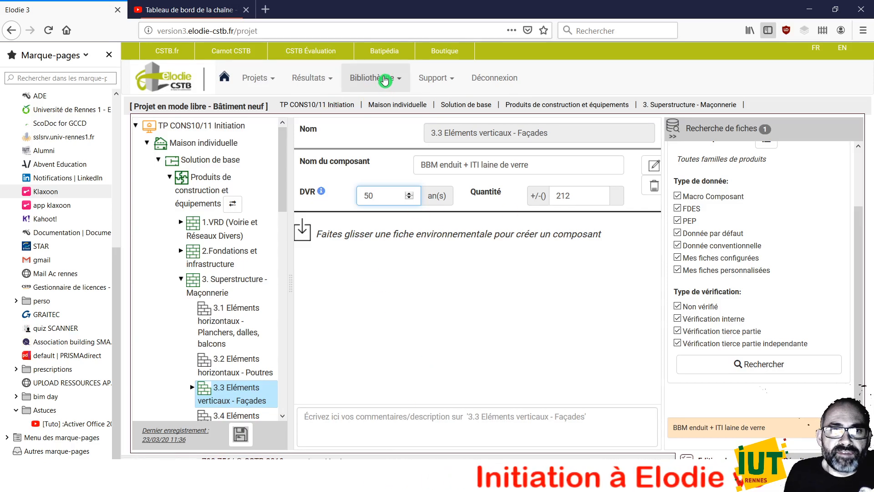
Open the library's list of personal macro-components
left_click(384, 80)
left_click(398, 119)
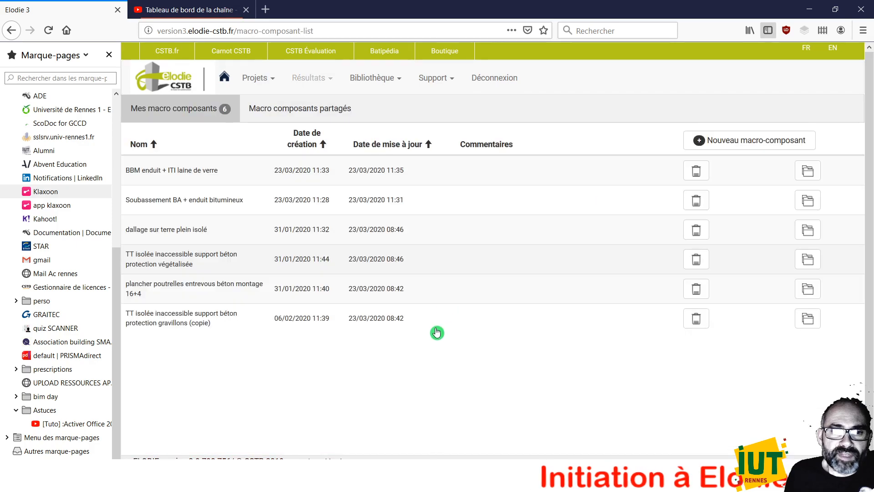